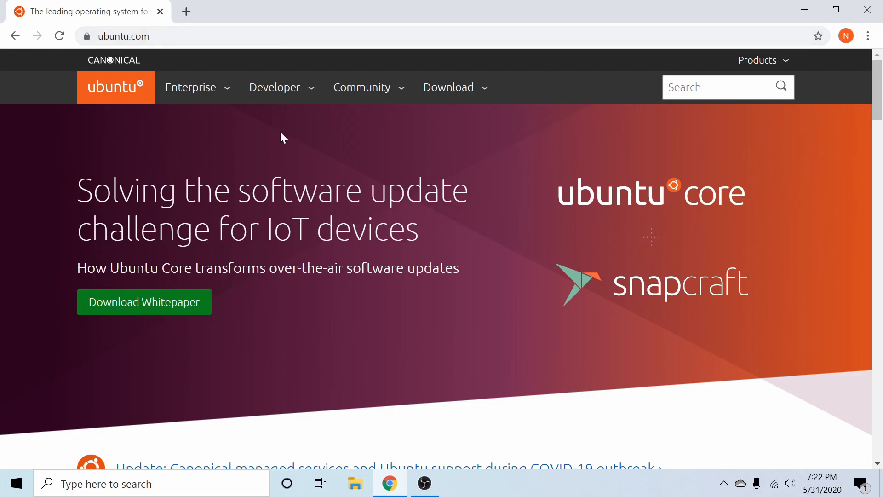
Step: Download Ubuntu Server 20.04 LTS from the Ubuntu website
click(466, 92)
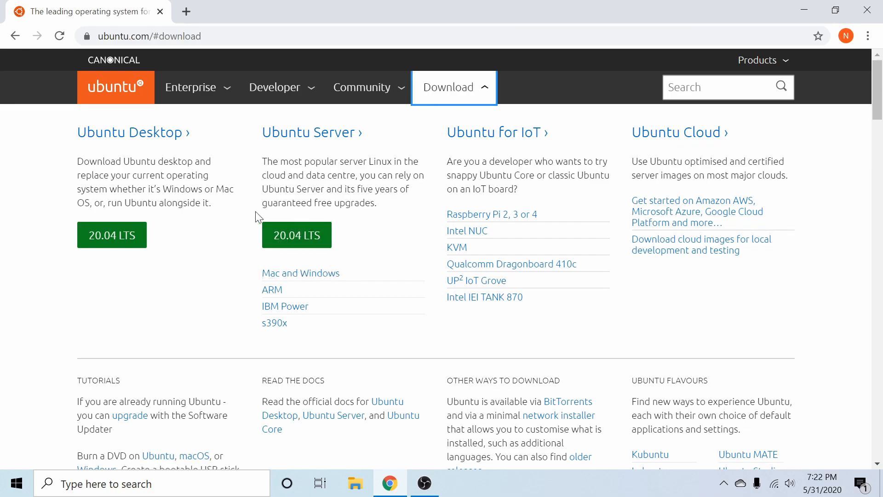
click(302, 242)
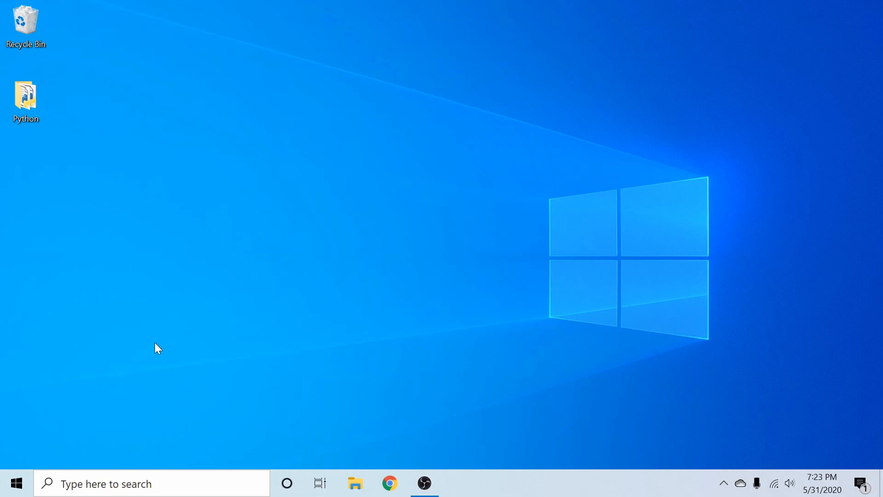
Step: Switch to balenaEtcher and load the ubuntu-20.04-live-server-amd64 disc image from Downloads
click(14, 482)
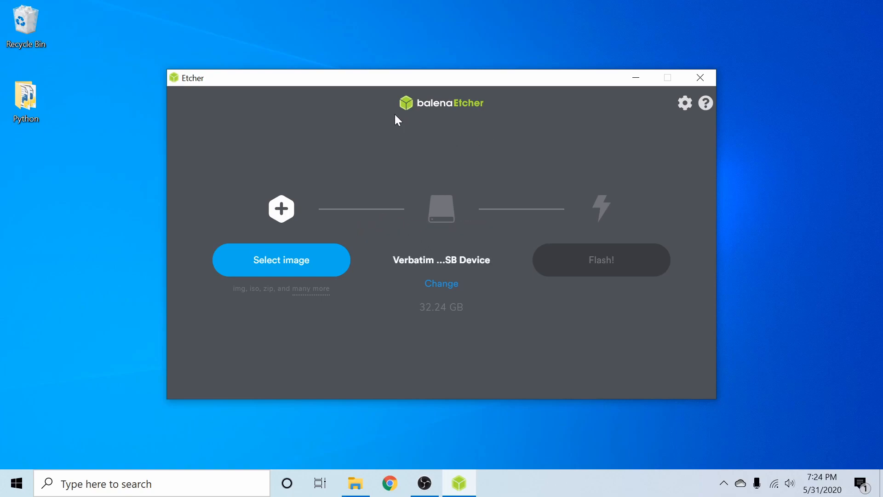
click(275, 265)
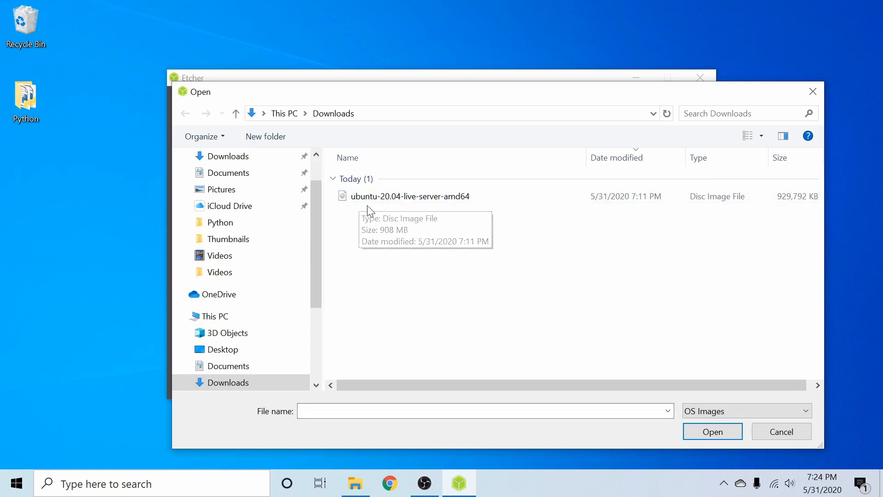
click(457, 202)
click(698, 433)
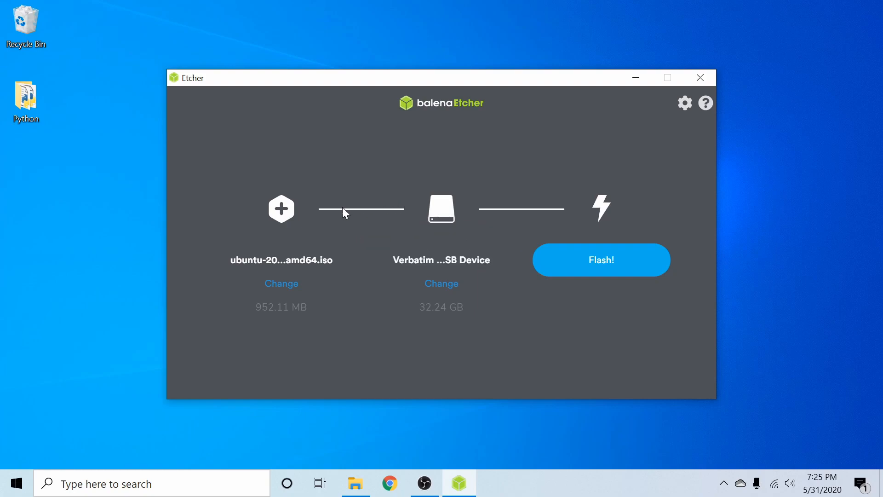
Step: Choose the 32.24 GB Verbatim STORE N GO USB Device as the target drive
click(445, 285)
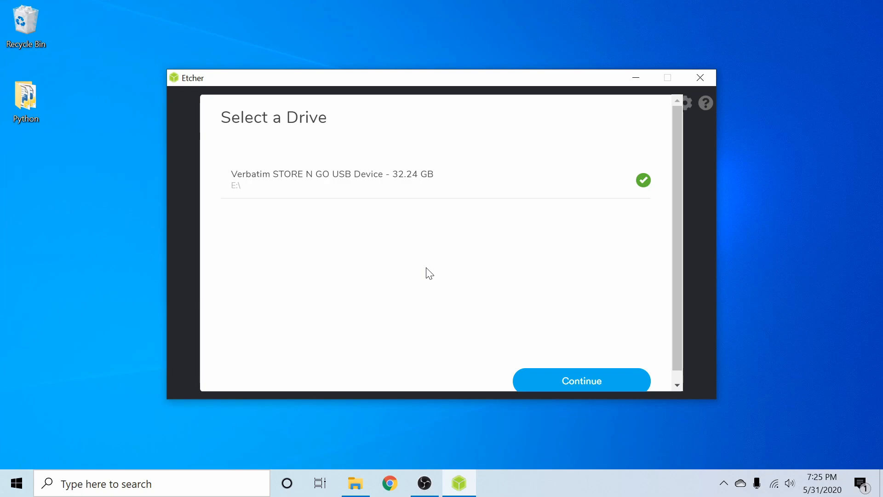
click(551, 185)
click(644, 181)
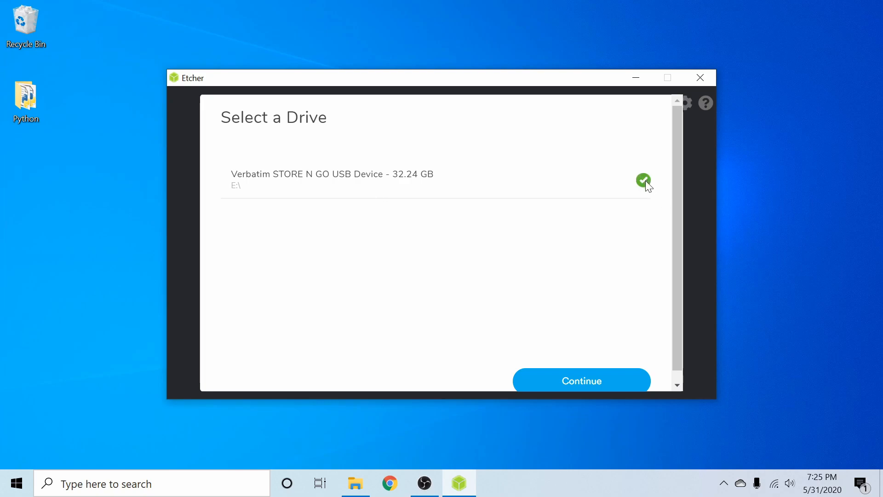
click(584, 382)
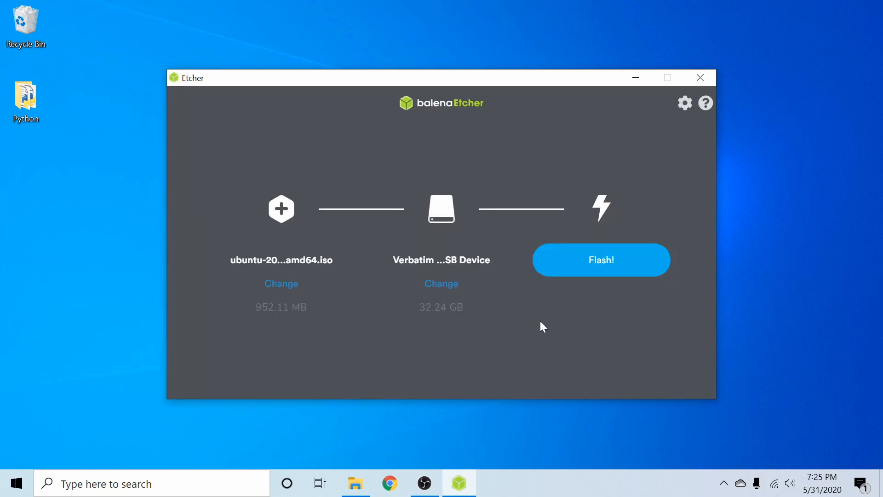
Step: Flash the image to the USB drive, allowing the system changes, and close Etcher
click(578, 263)
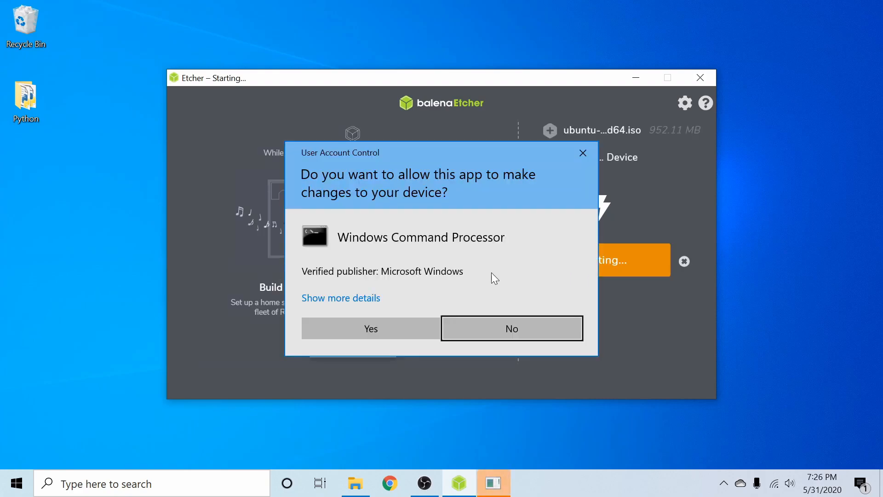
click(355, 330)
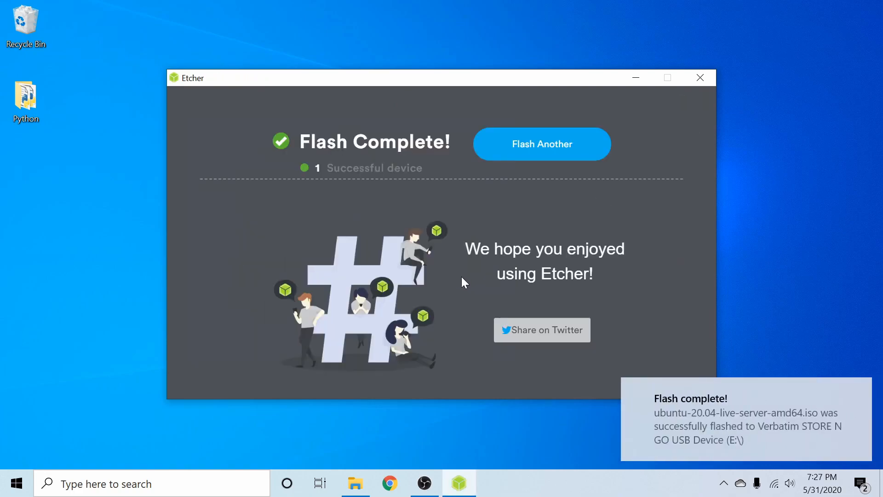
click(700, 78)
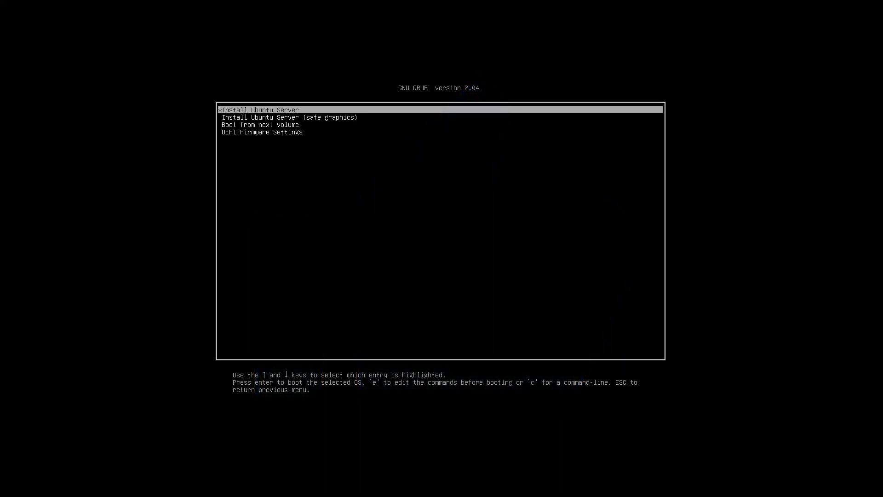
Step: Boot the standard Install Ubuntu Server entry and choose English as the installer language
key(Down)
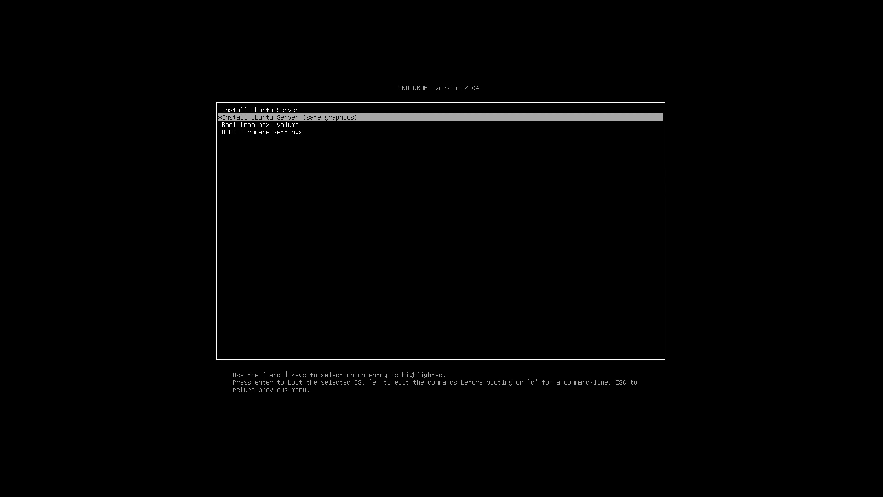
key(Up)
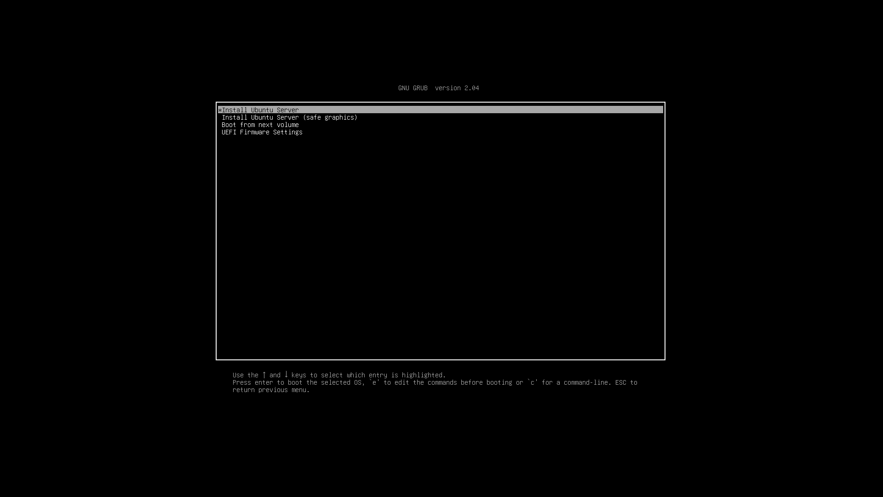
key(Return)
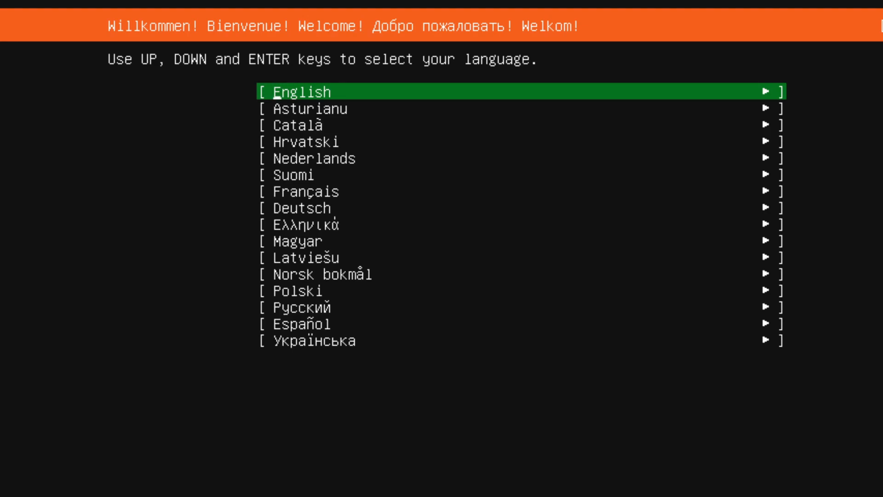
key(Return)
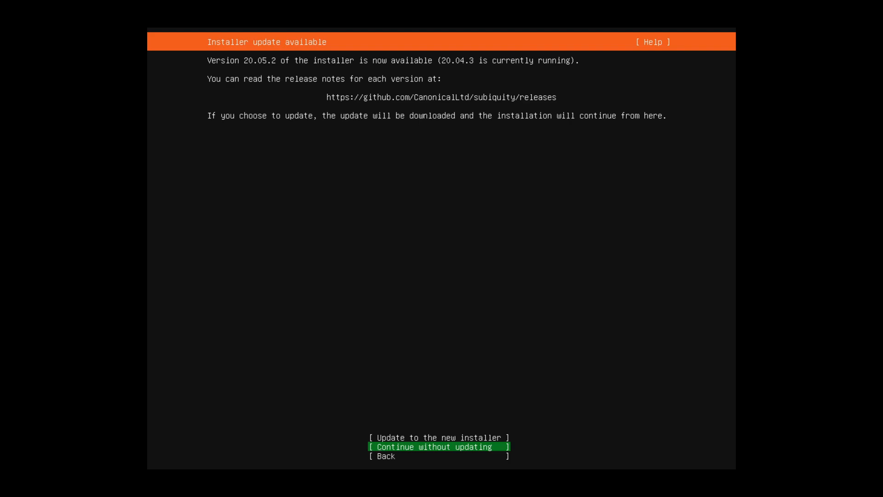
Step: Continue the installation without updating the installer
key(Up)
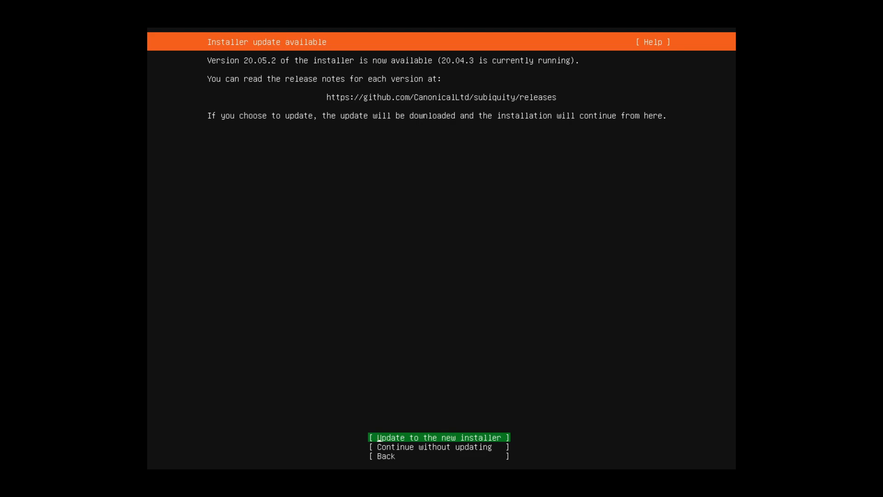
key(Down)
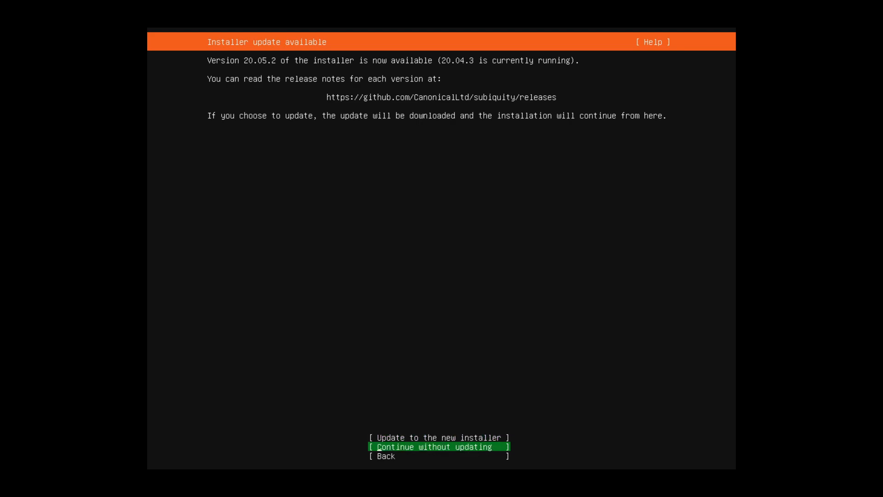
key(Return)
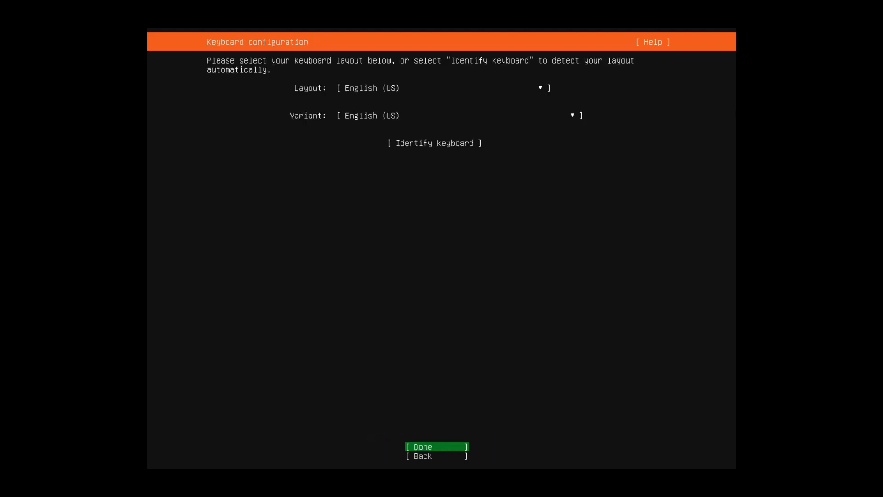
key(Up)
key(Up)
key(Up)
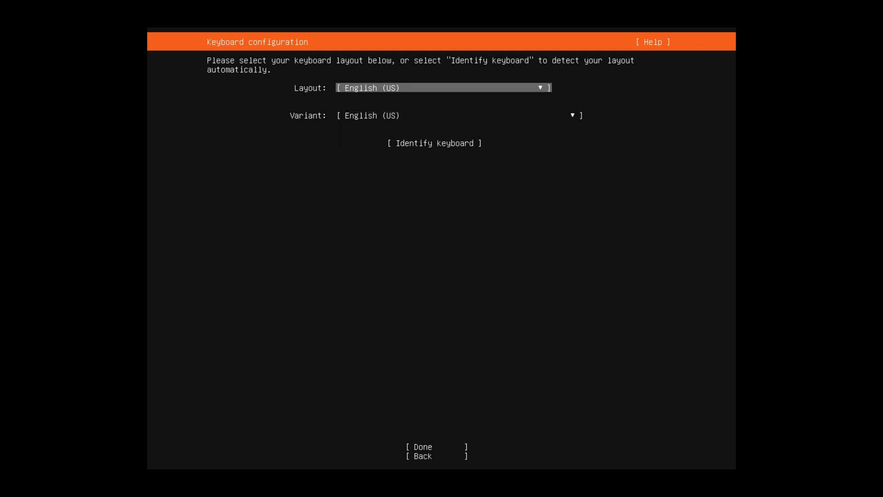
key(Down)
key(Down)
key(Up)
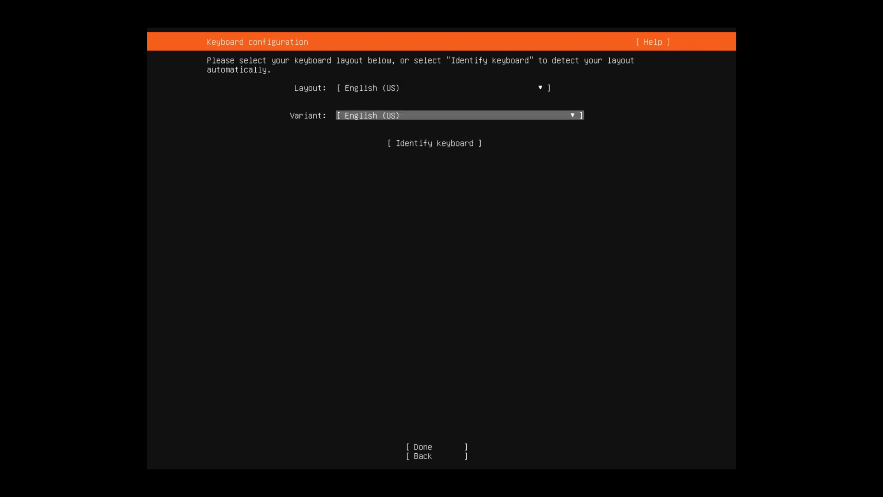
key(Up)
key(Up)
key(Down)
key(Down)
key(Down)
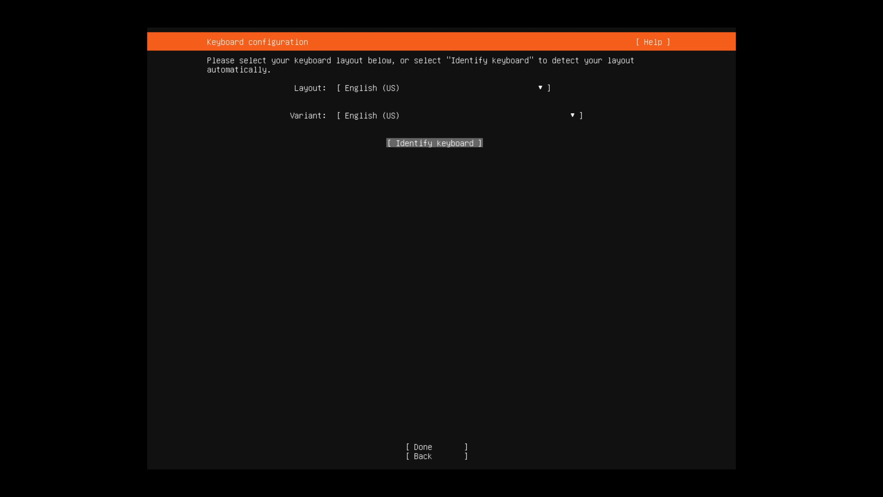
Step: Choose English (US) as the keyboard layout and accept the keyboard configuration
key(Up)
key(Up)
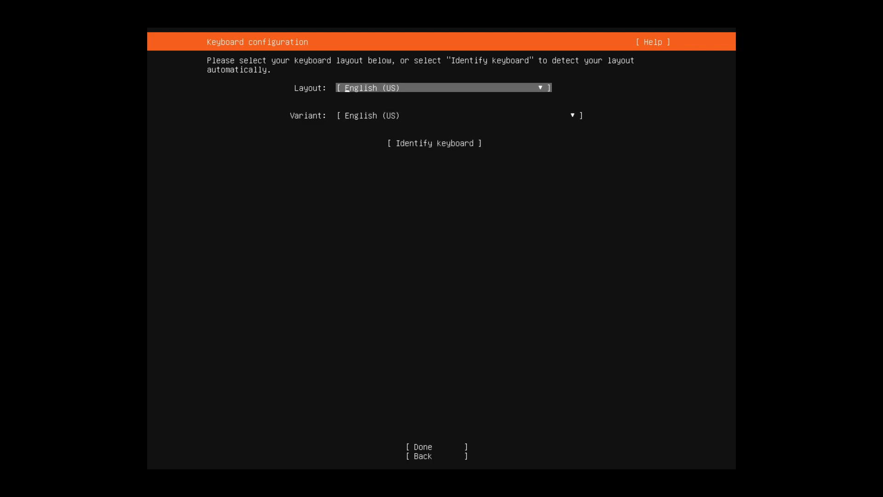
key(Return)
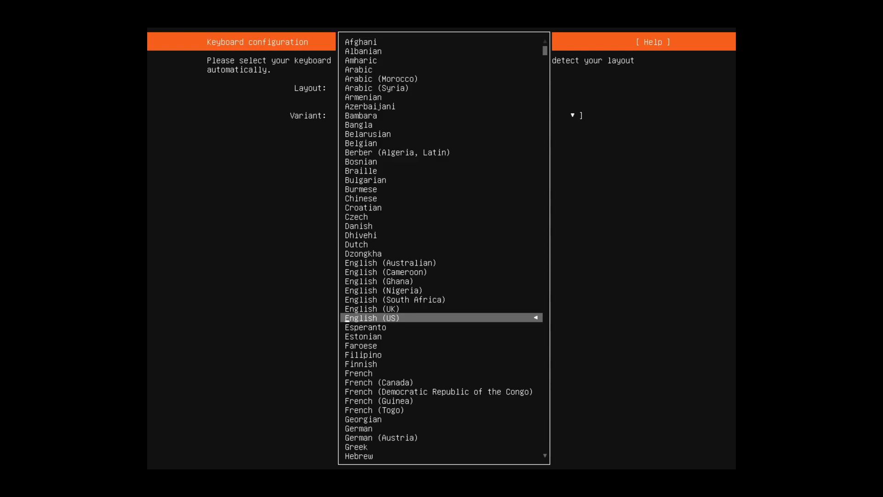
key(Return)
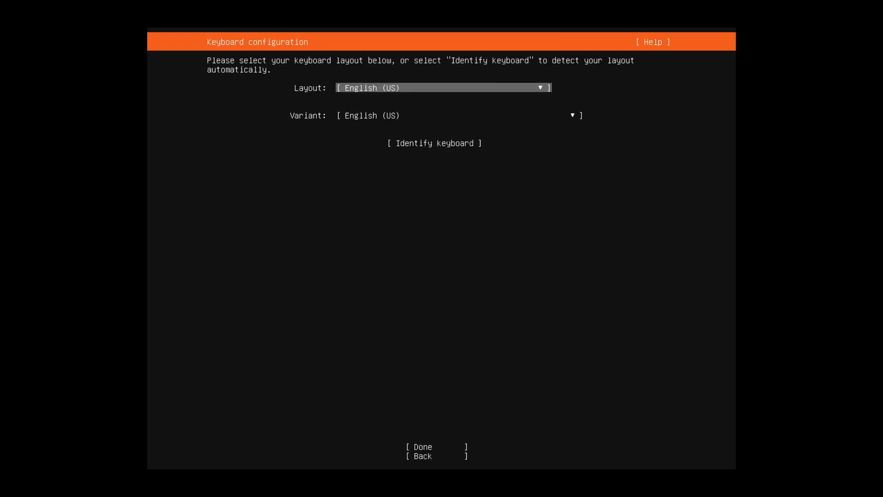
key(Down)
key(Down)
key(Down)
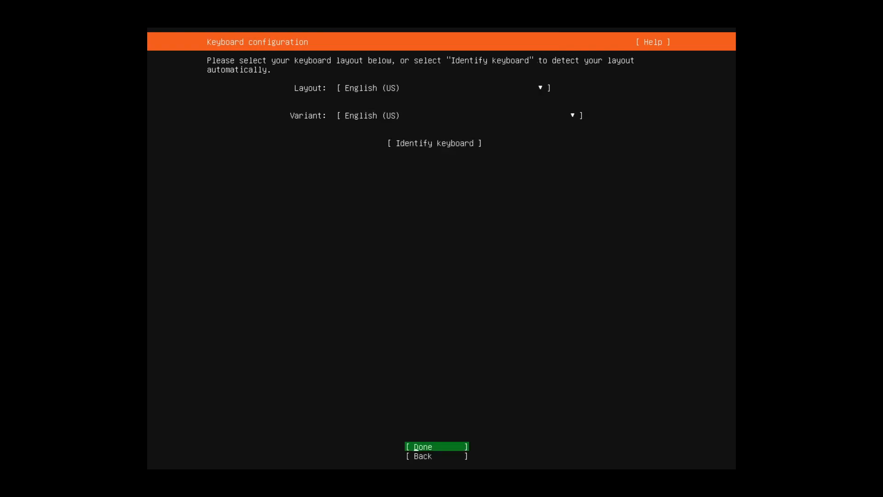
key(Return)
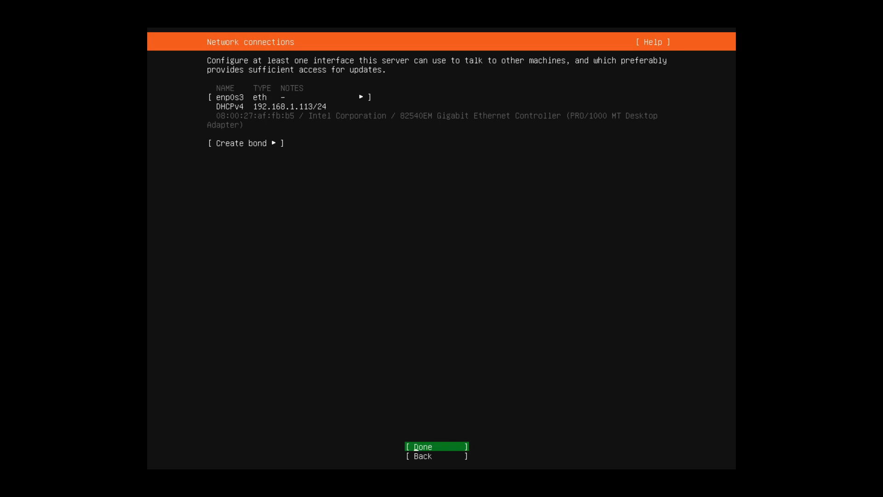
Step: Open the IPv4 configuration of the enp0s3 interface and switch its method to Manual
key(Tab)
key(Tab)
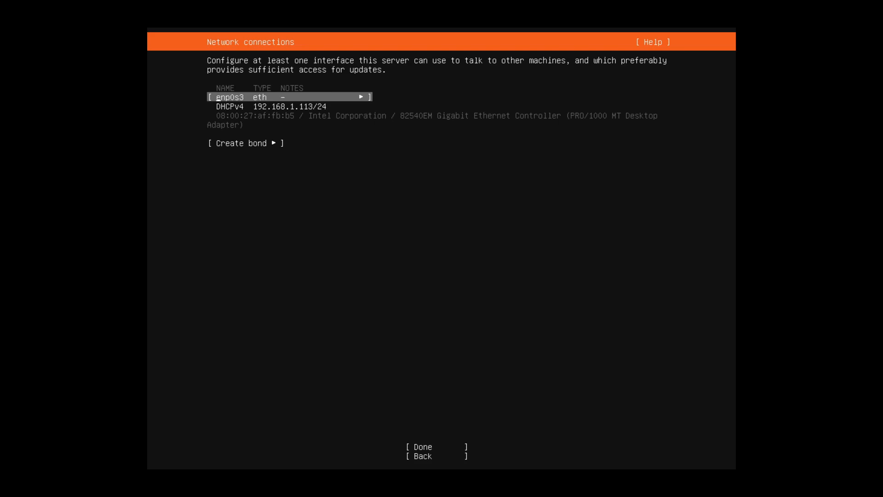
key(Down)
key(Up)
key(Down)
key(Up)
key(Return)
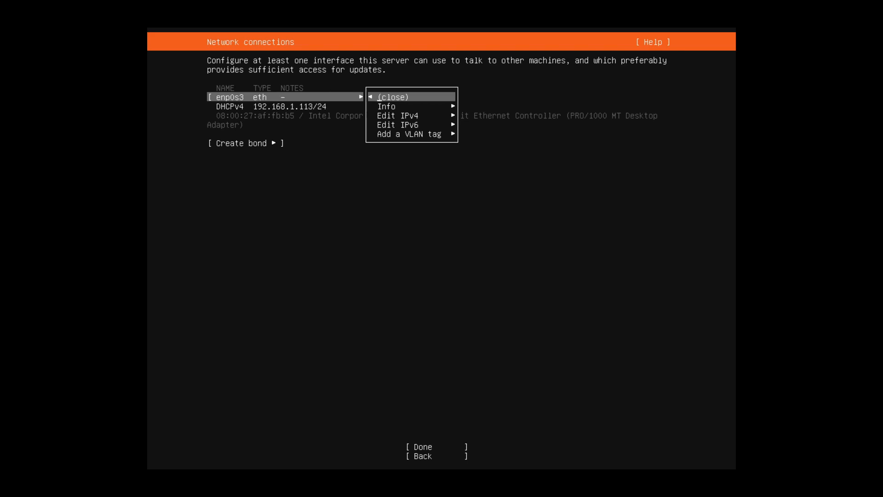
key(Down)
key(Down)
key(Return)
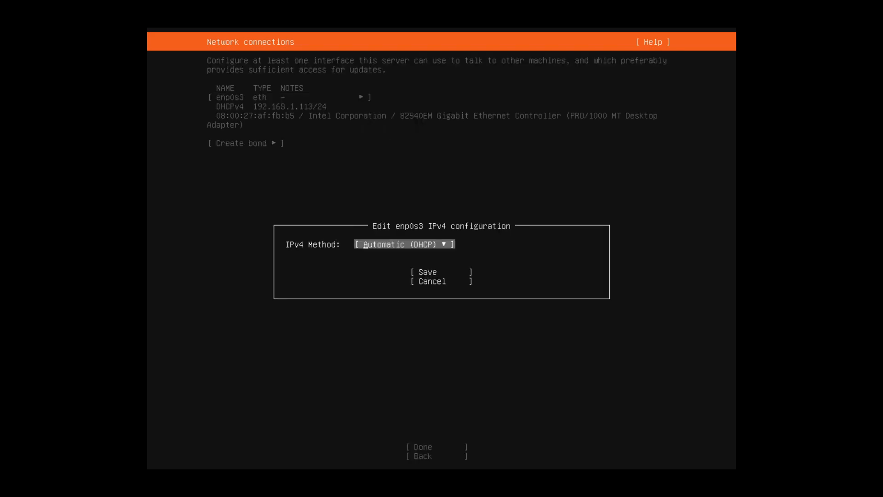
key(Return)
key(Down)
key(Return)
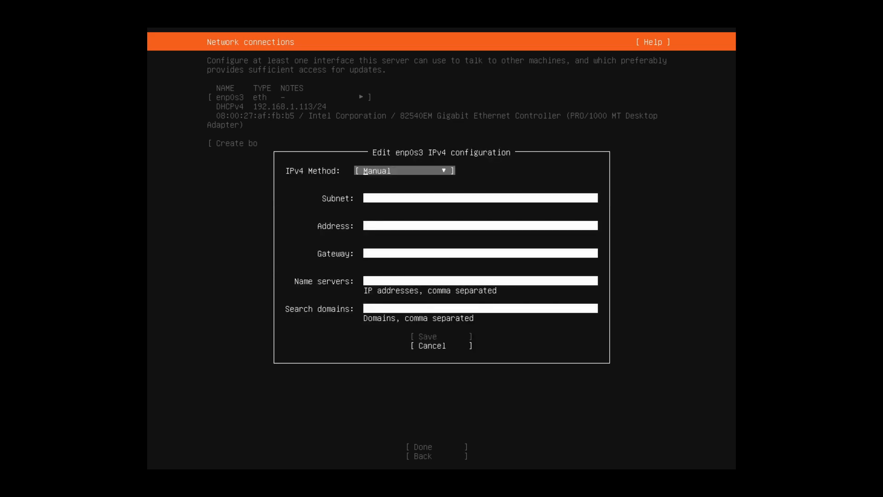
Step: Go through the empty manual IPv4 fields for enp0s3 and cancel the configuration
key(Tab)
key(Tab)
key(Tab)
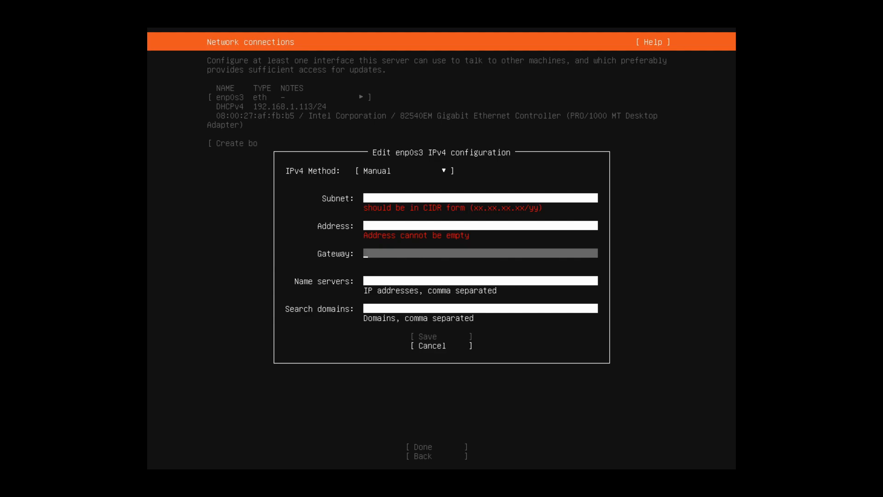
key(Tab)
key(Tab)
key(Tab)
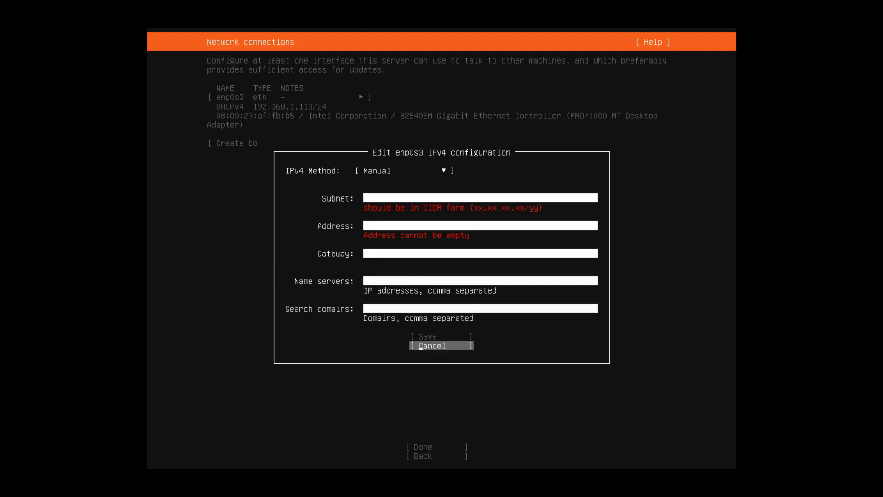
key(Return)
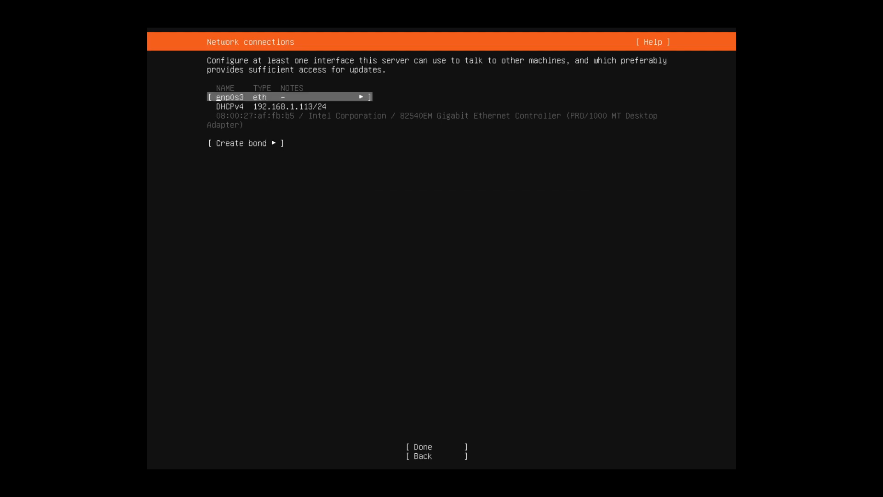
Step: Accept the network connections with enp0s3 on DHCP and continue to the proxy configuration
key(Tab)
key(Tab)
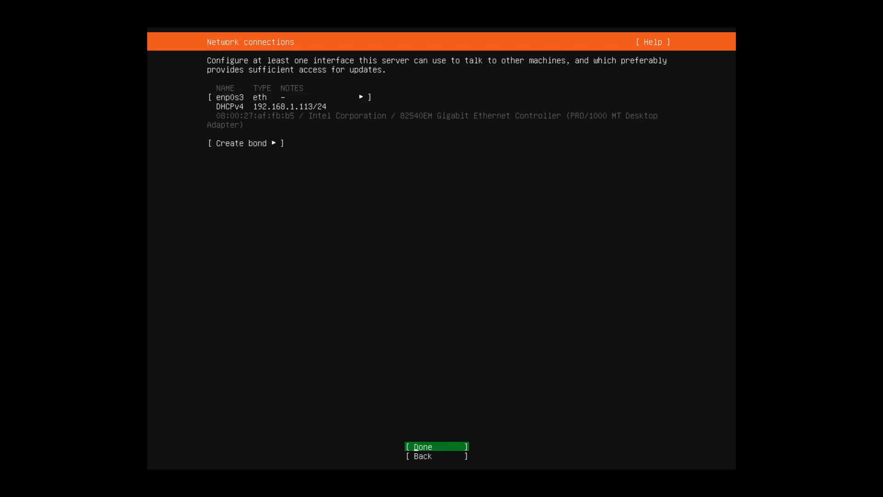
key(Return)
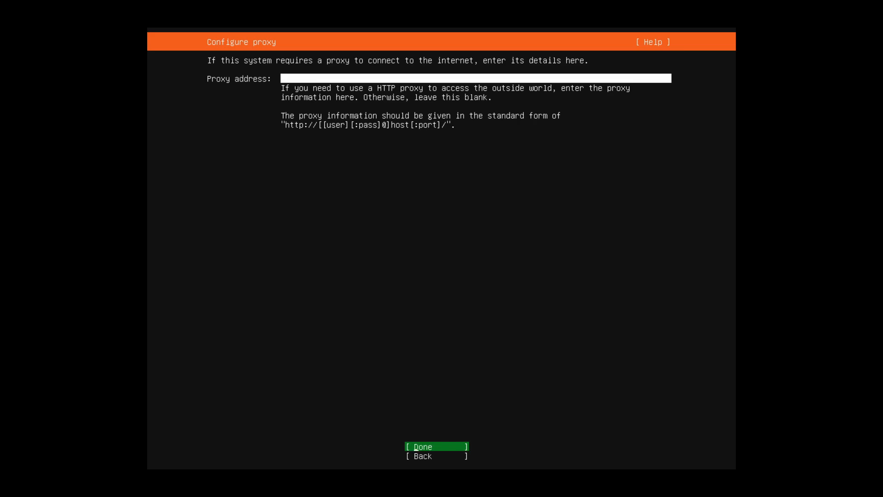
key(Return)
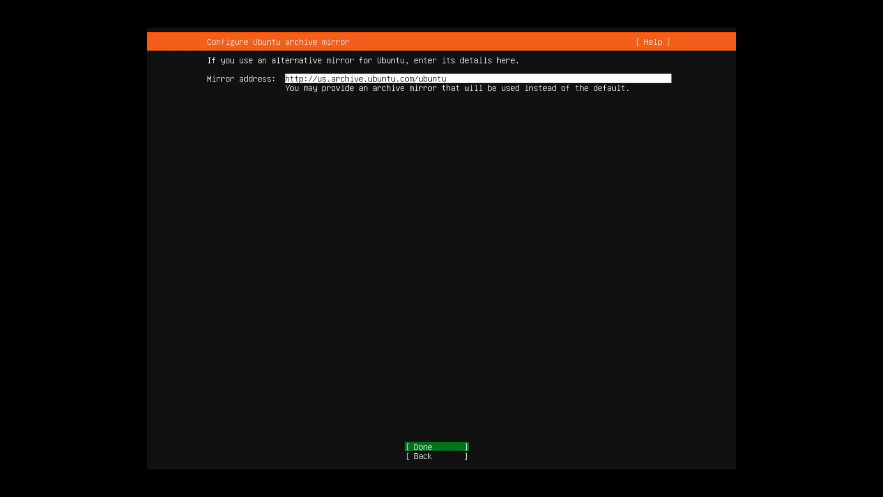
key(Return)
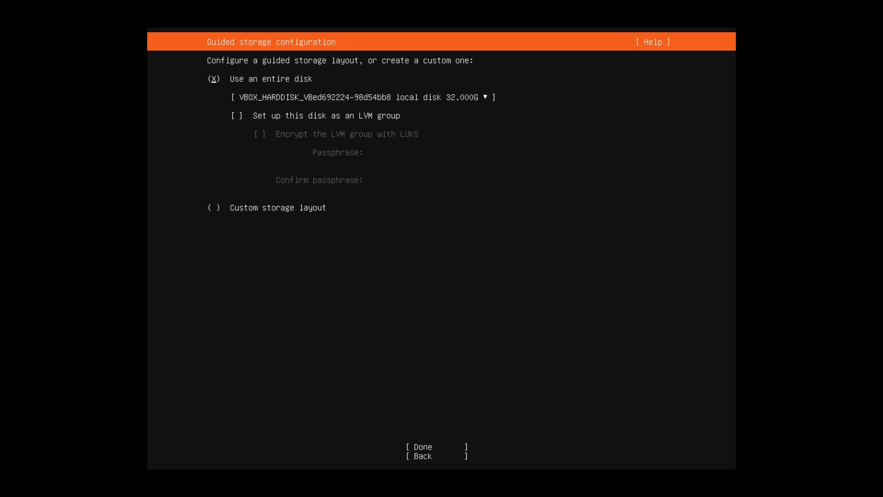
Step: Choose guided storage using the entire 32 GB VBOX_HARDDISK without an LVM group, and continue to the storage summary
key(Down)
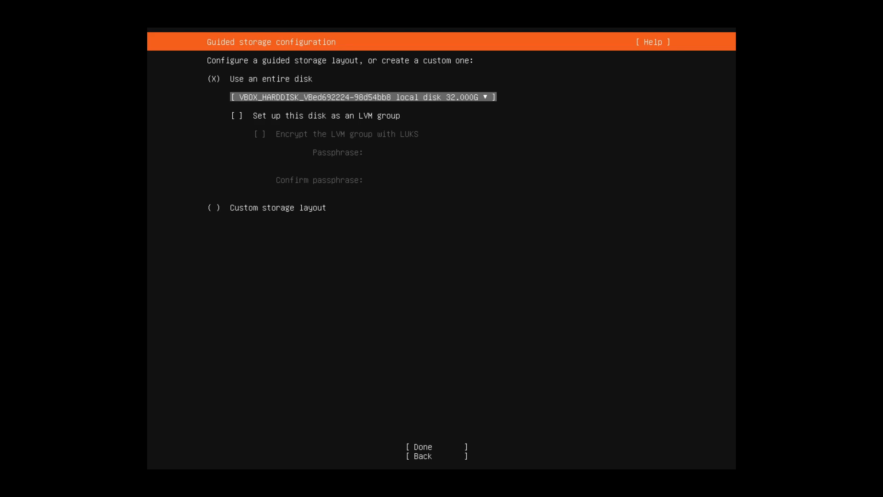
key(Return)
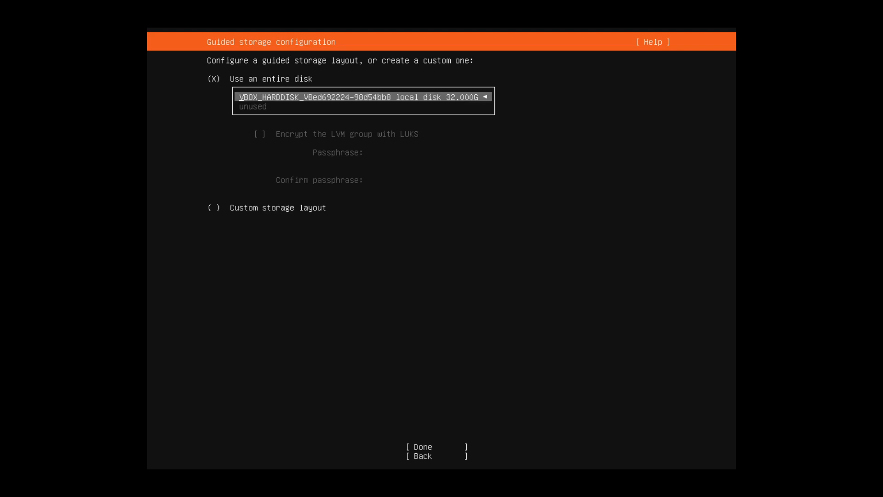
key(Return)
key(Down)
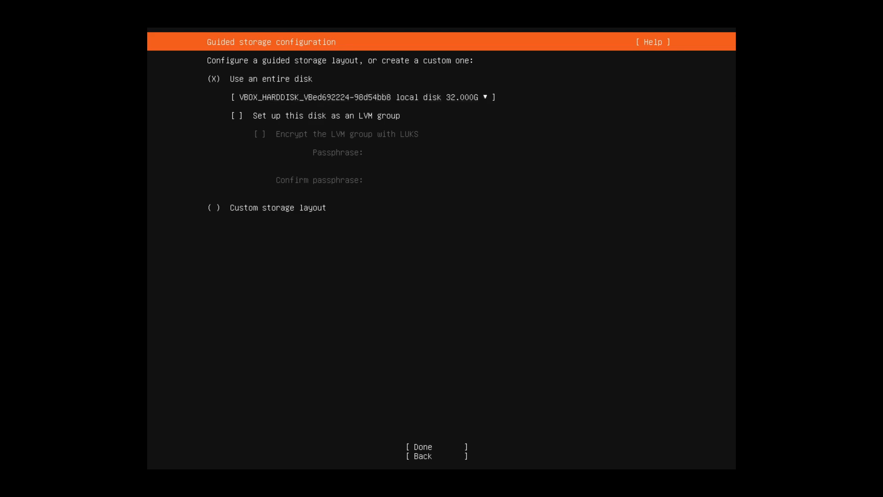
key(Down)
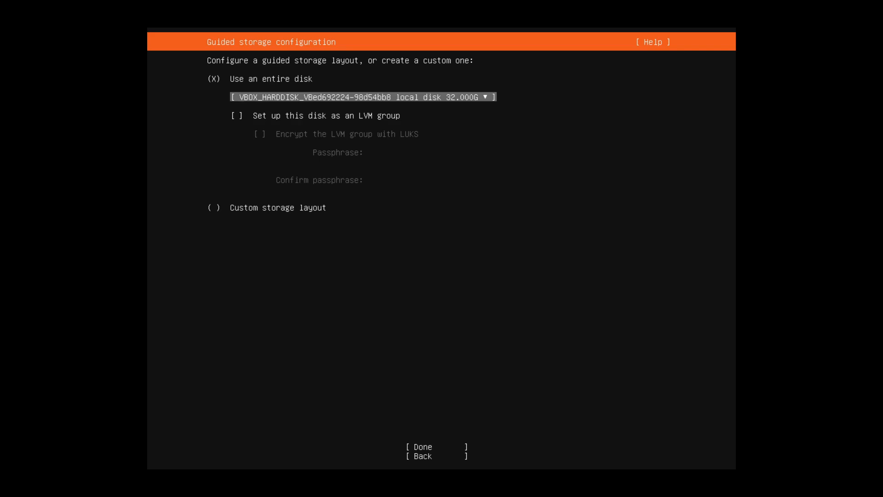
key(Down)
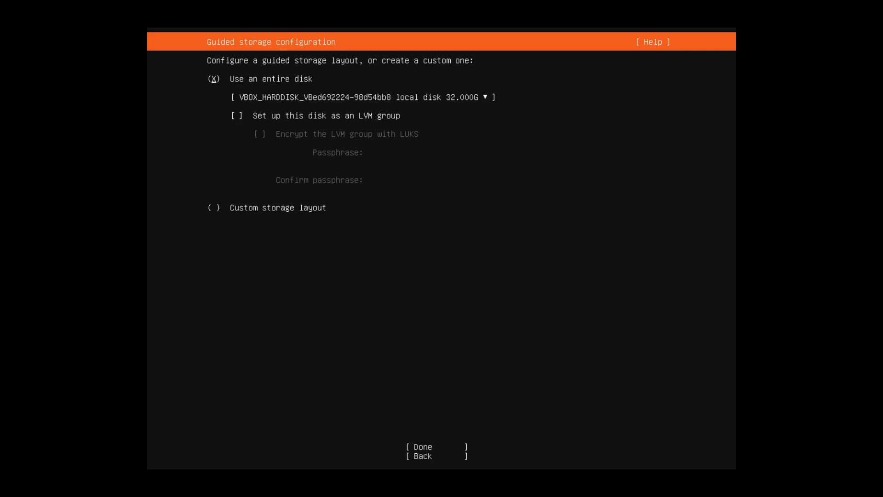
key(Down)
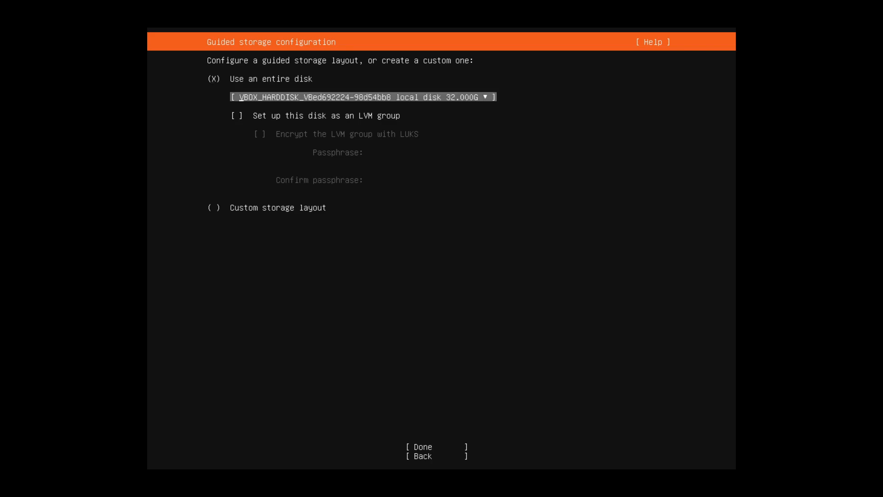
key(Tab)
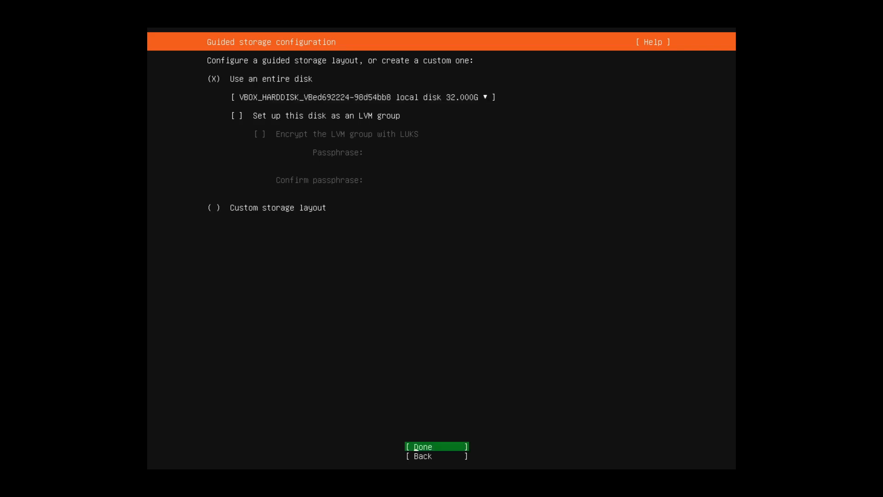
key(Return)
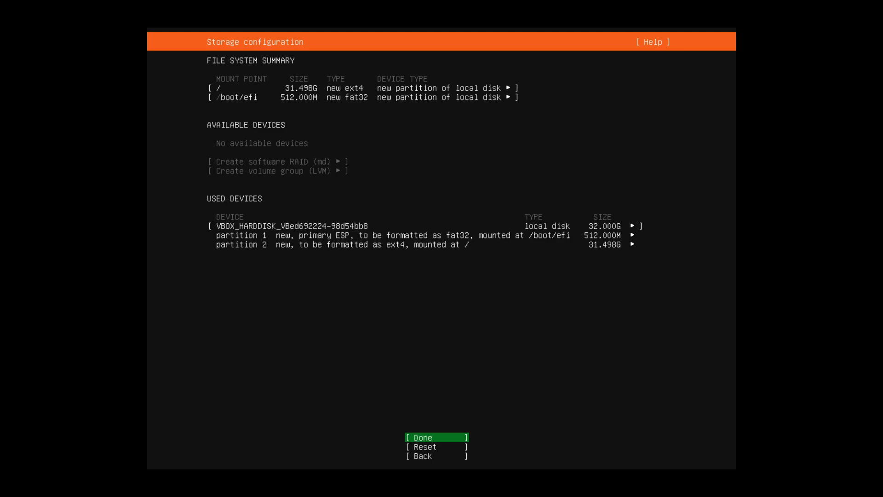
Step: Review the storage summary: the / and /boot/efi mount points and the partitions planned on the VBOX_HARDDISK
key(Up)
key(Up)
key(Up)
key(Up)
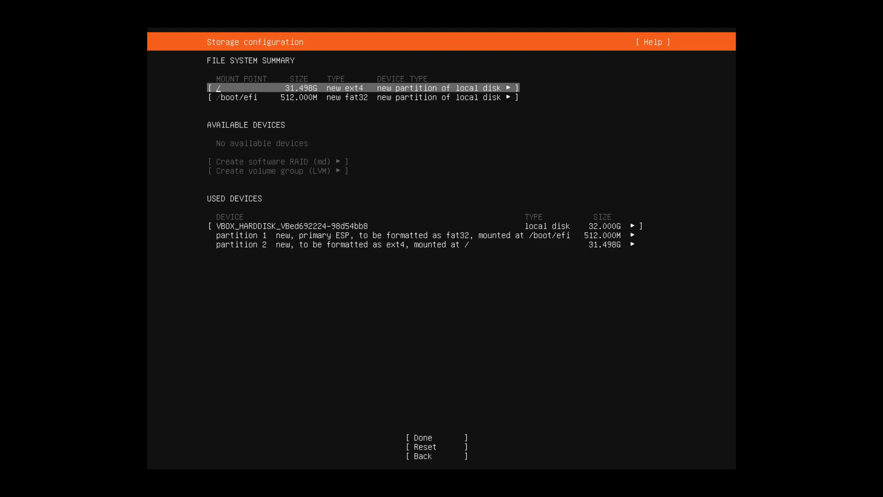
key(Down)
key(Up)
key(Down)
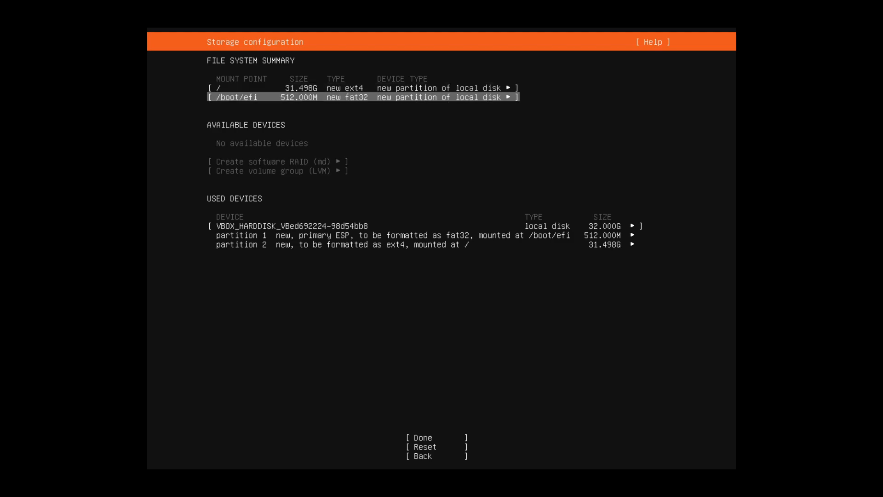
key(Up)
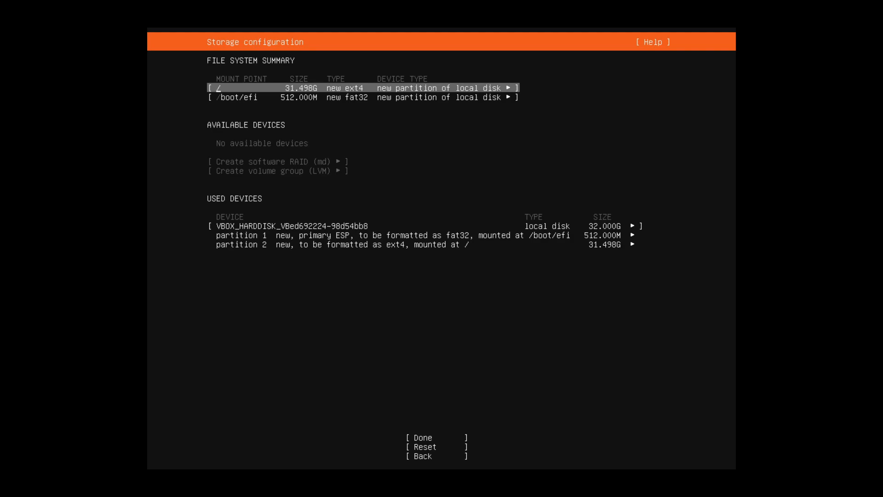
key(Down)
key(Down)
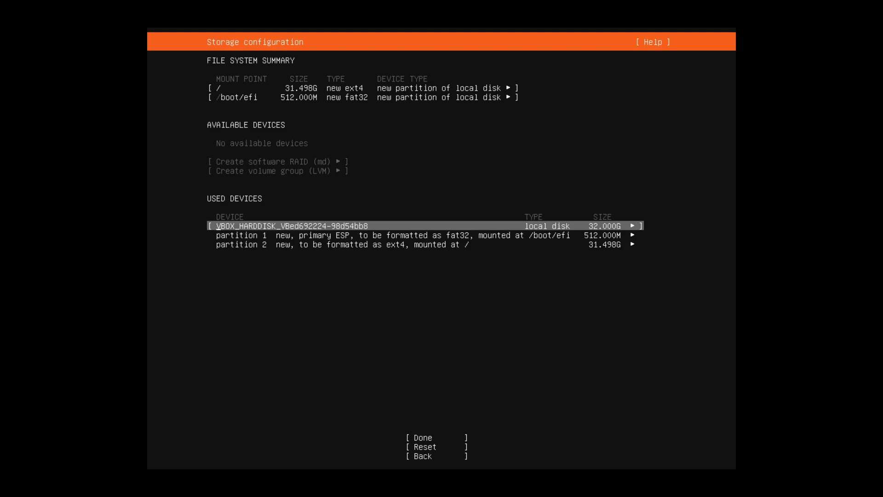
key(Down)
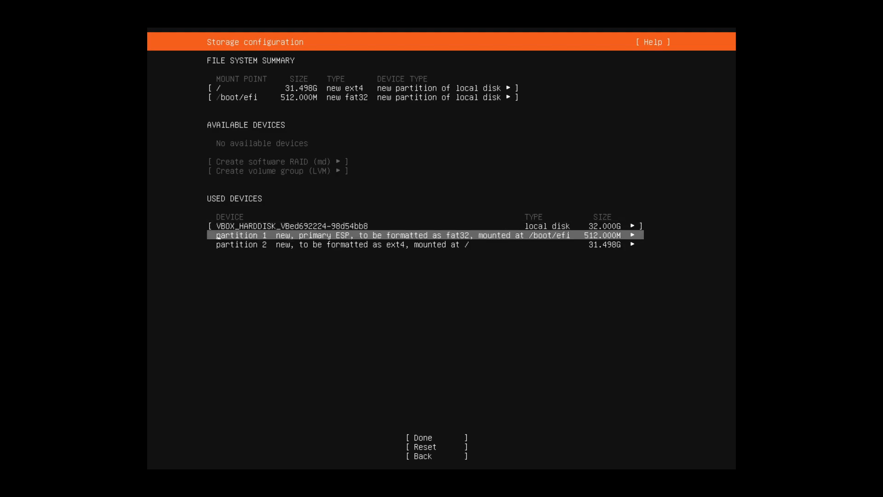
key(Down)
key(Down)
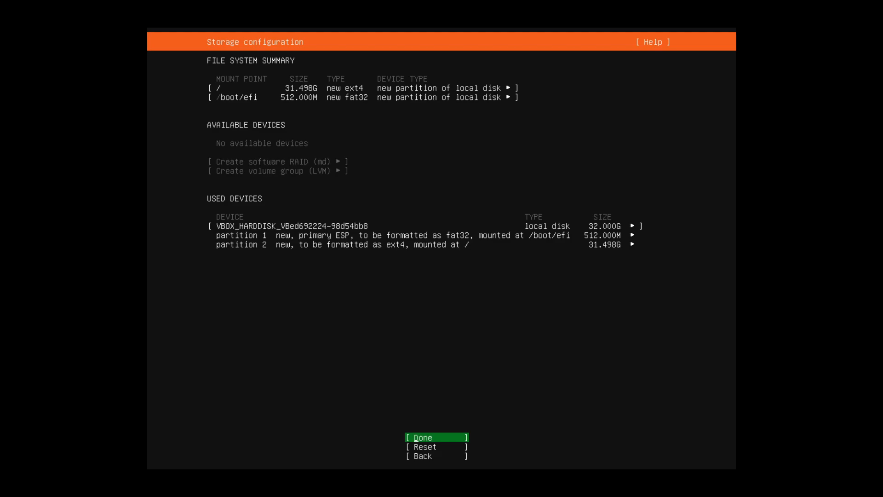
Step: Accept the storage configuration and confirm the destructive action to start formatting and installation
key(Return)
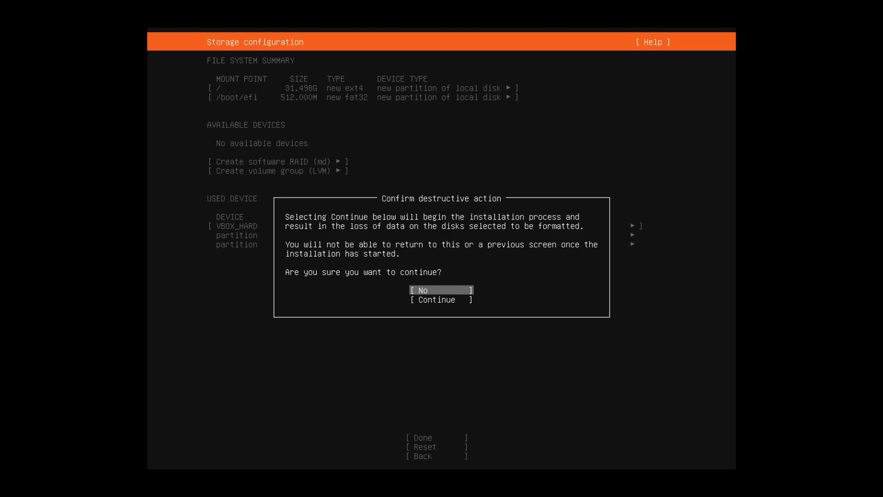
key(Down)
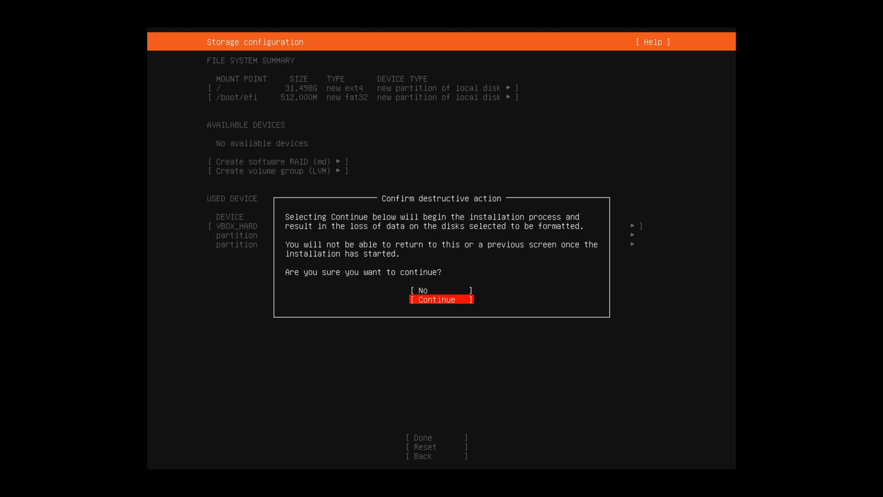
key(Return)
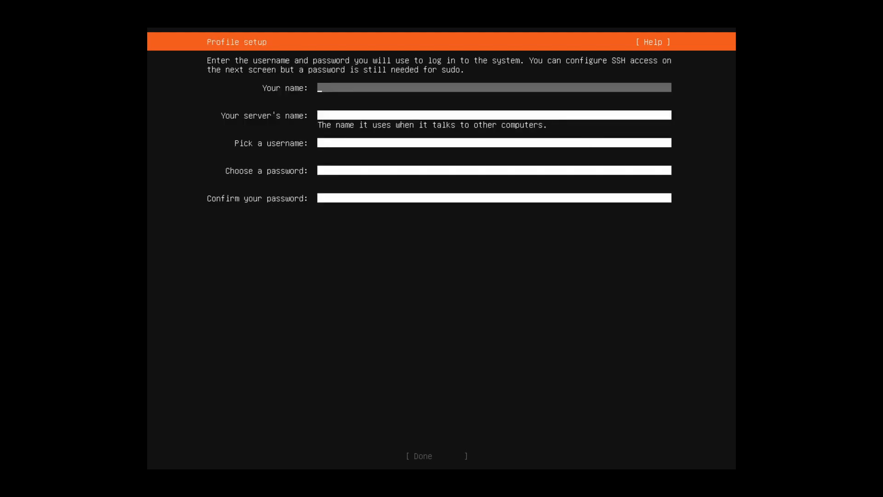
Step: Fill in the profile with the user's name, savvyserver as the server's name, and the login username
text(savvynik)
key(Tab)
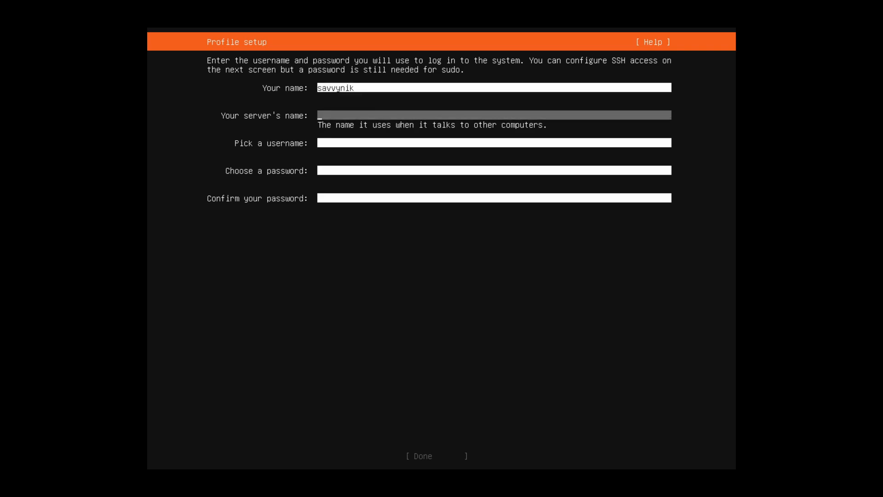
text(savvyserver)
key(Tab)
text(savvynik)
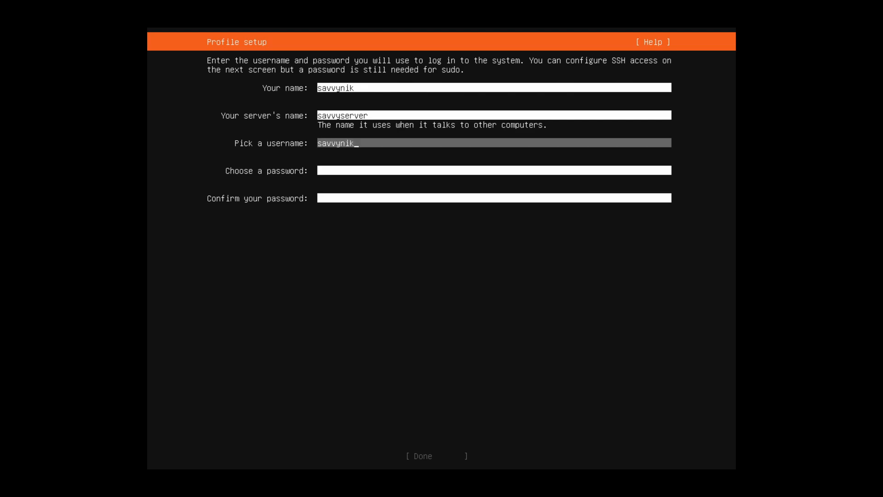
Step: Enter and confirm the account password, and accept the profile setup
key(Tab)
text(********)
key(Tab)
text(********)
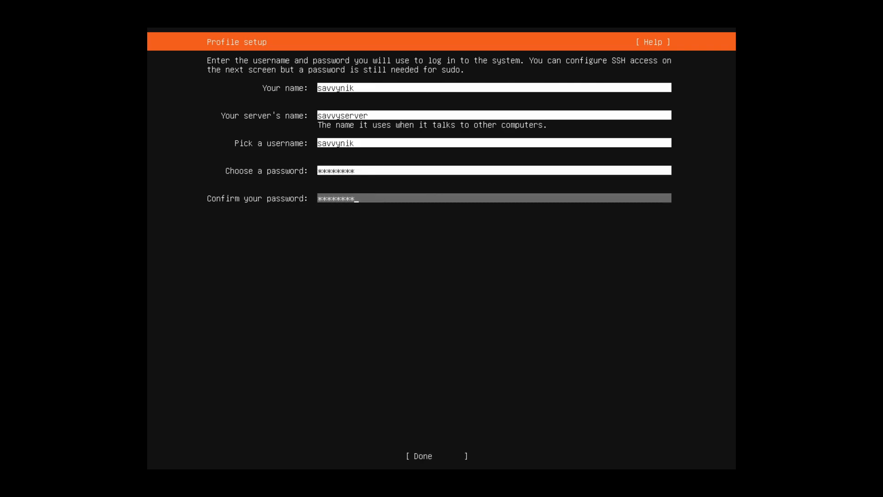
key(Tab)
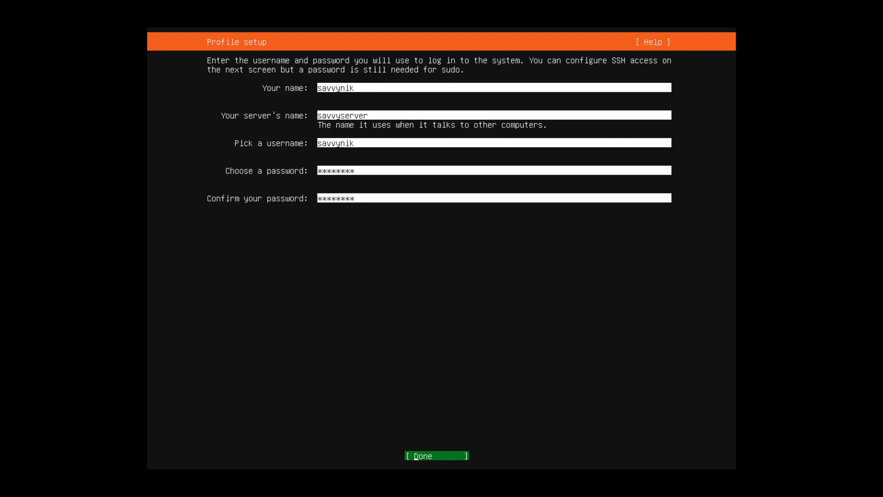
key(Return)
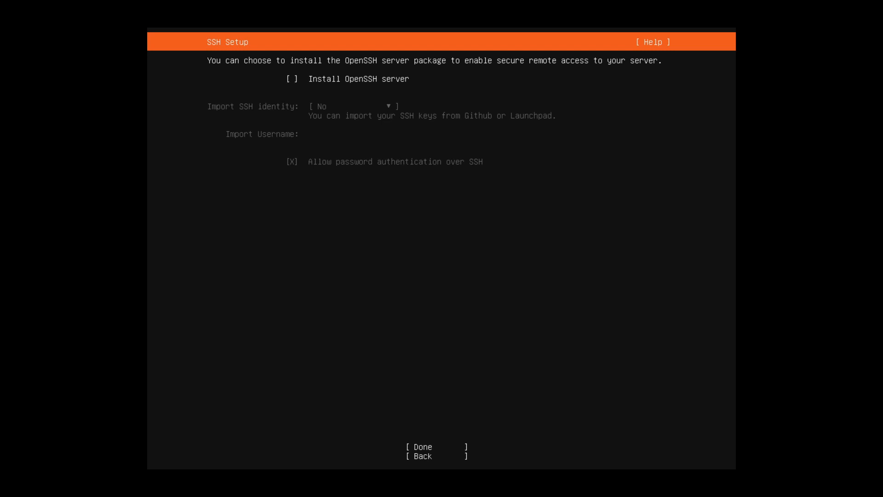
Step: Enable installation of the OpenSSH server, leave Import SSH identity at No, and accept the SSH setup
key(space)
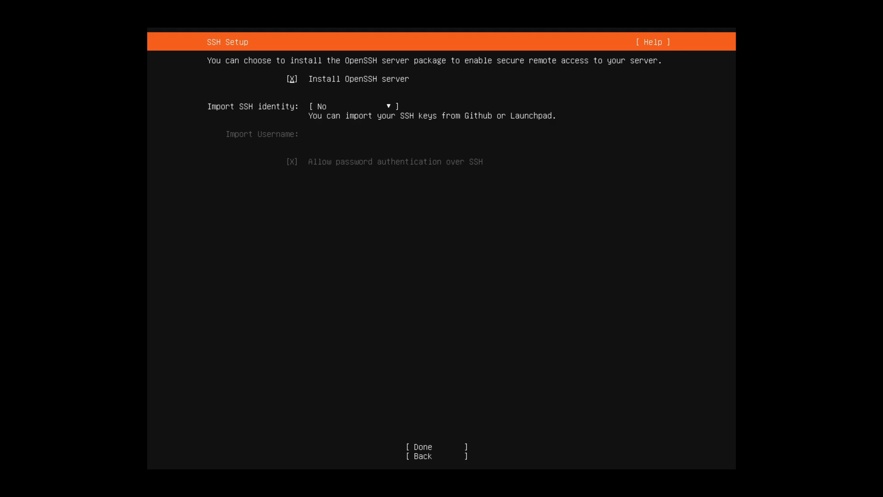
key(Down)
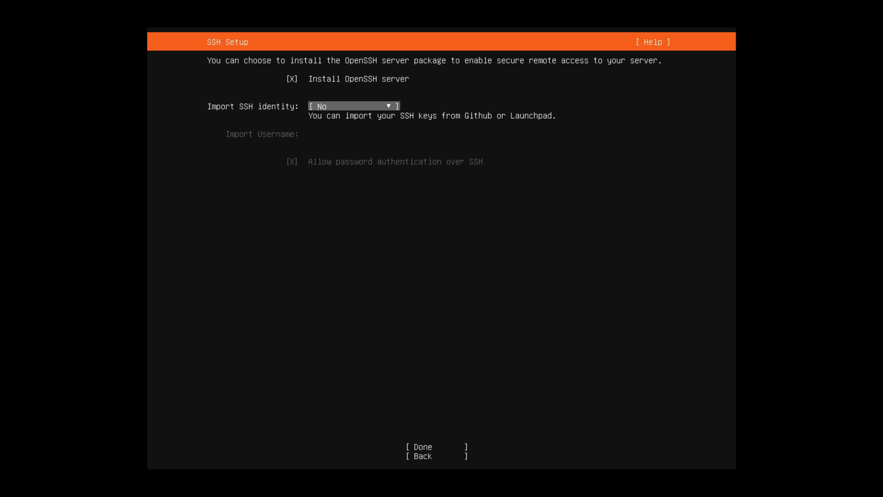
key(Down)
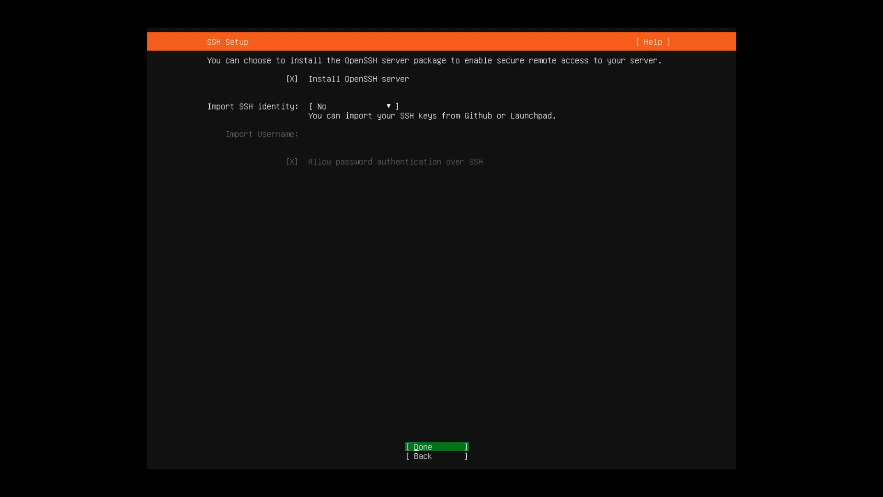
key(Return)
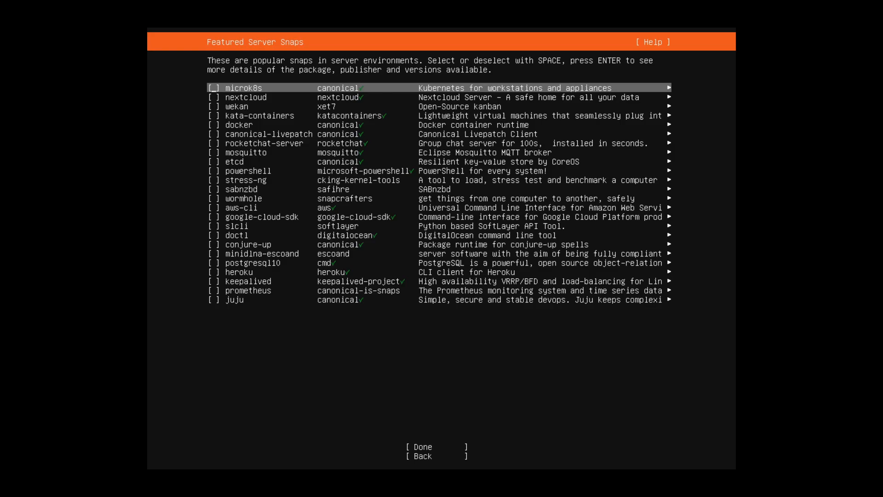
Step: Mark the powershell snap among the featured server snaps and clear its selection again
key(Down)
key(Down)
key(Down)
key(Down)
key(Down)
key(Down)
key(Down)
key(Down)
key(Down)
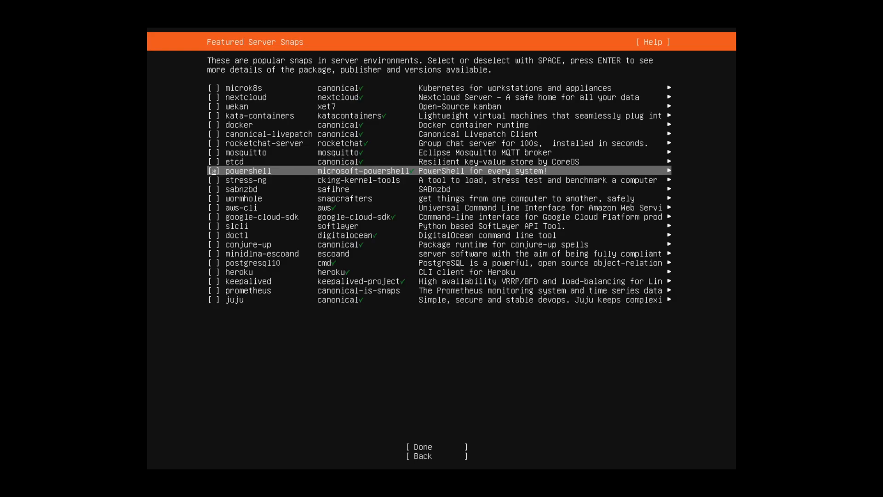
key(space)
Step: Look through the list of featured server snaps, such as docker, aws-cli and postgresql10, without selecting any
key(Down)
key(Down)
key(Down)
key(Down)
key(Down)
key(Down)
key(Down)
key(Down)
key(Down)
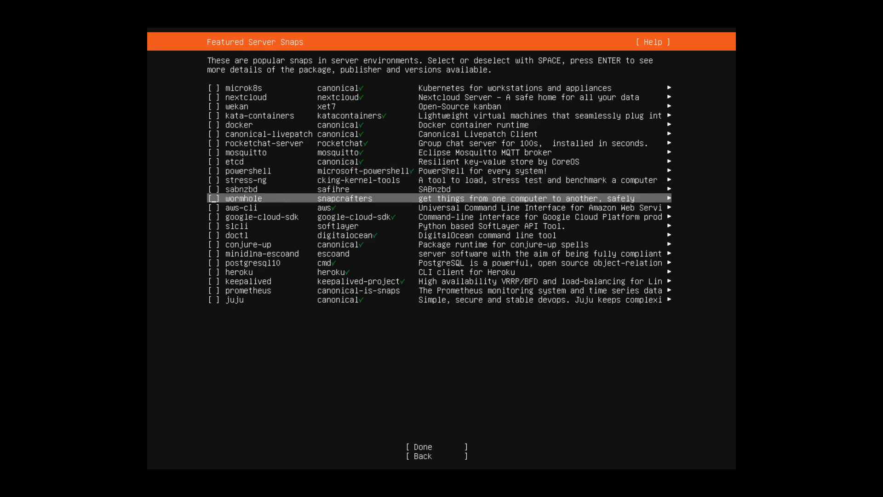
key(Down)
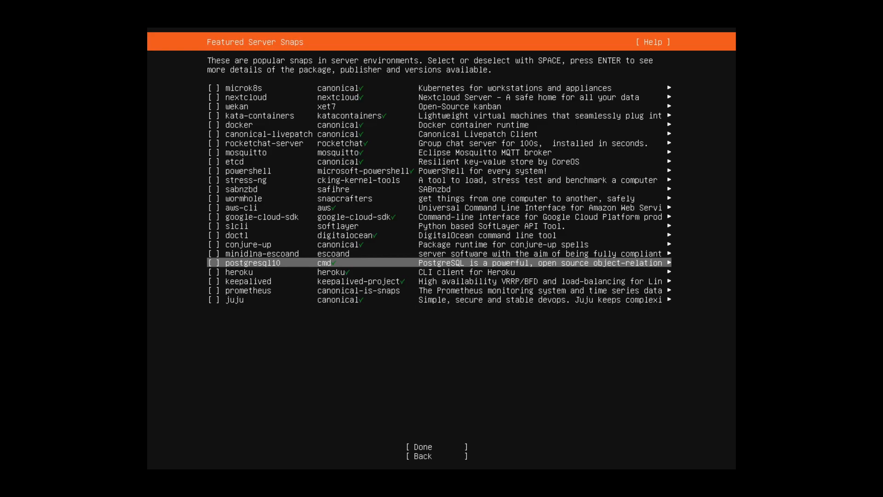
key(Up)
key(Up)
key(Up)
key(Up)
key(Up)
key(Up)
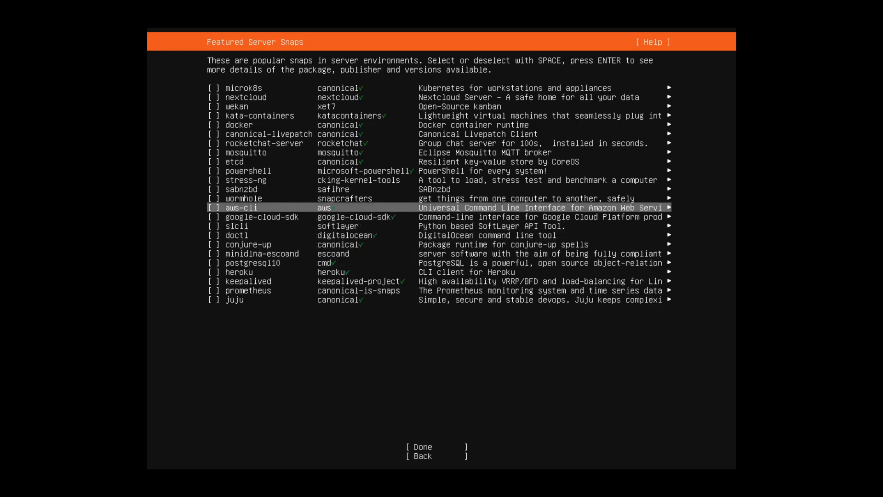
key(Up)
key(Up)
key(Up)
key(Up)
key(Up)
key(Up)
key(Up)
key(Up)
key(Up)
key(Up)
key(Up)
key(Down)
key(Down)
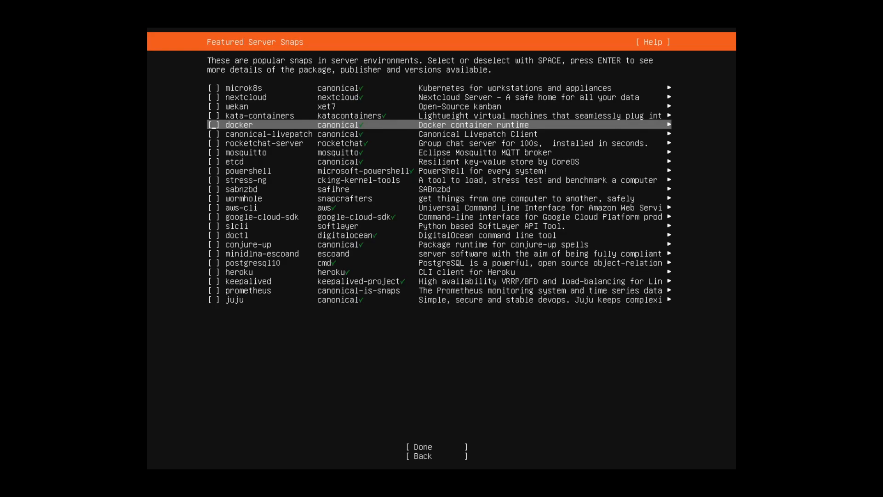
key(Up)
key(Up)
key(Up)
key(Down)
key(Down)
key(Down)
key(Down)
key(Down)
key(Down)
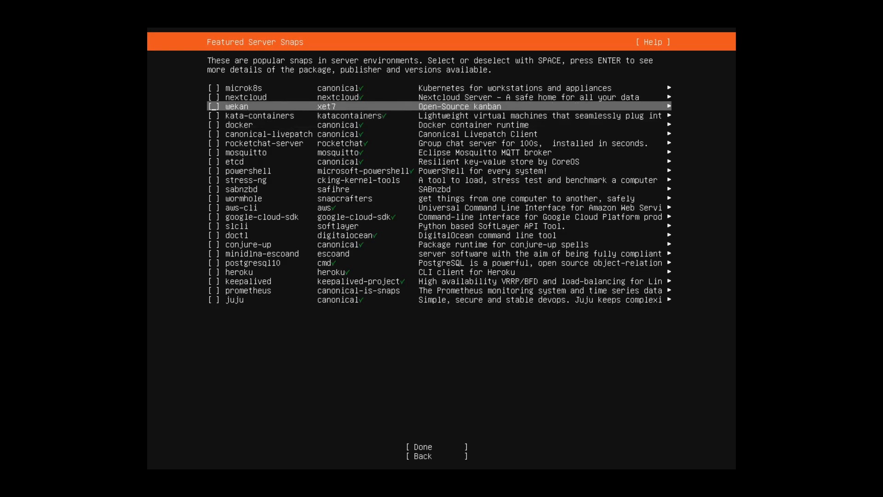
Step: Accept the featured server snaps screen with no snaps selected and let the installation run
key(Down)
key(Down)
key(Down)
key(Down)
key(Down)
key(Down)
key(Down)
key(Down)
key(Down)
key(Down)
key(Down)
key(Down)
key(Down)
key(Down)
key(Down)
key(Down)
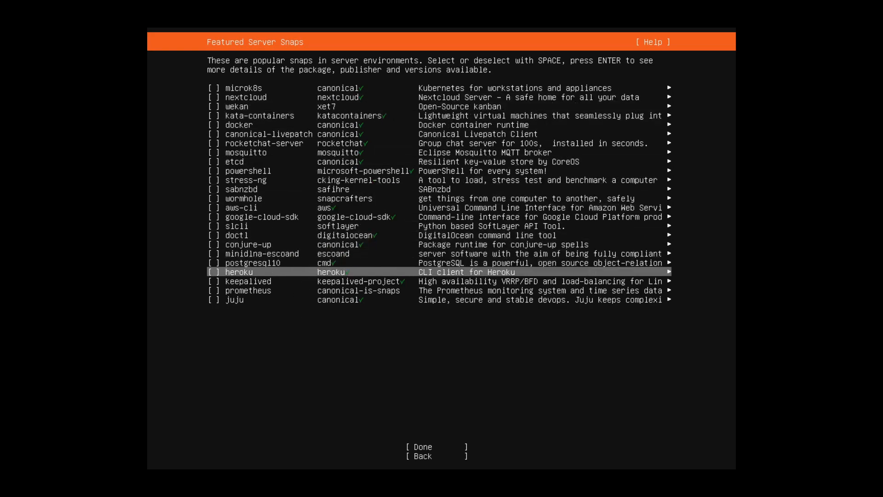
key(Down)
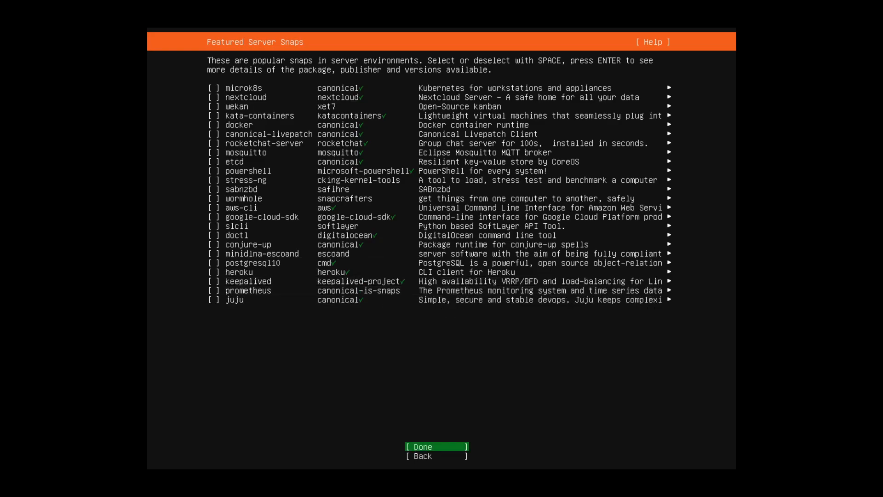
key(Return)
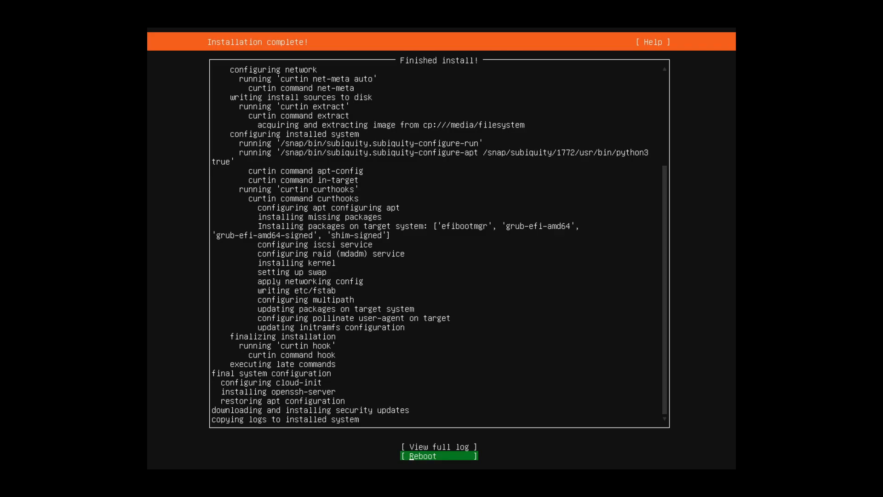
Step: Reboot from the finished installer into the installed system and bring up the savvyserver login prompt
key(Return)
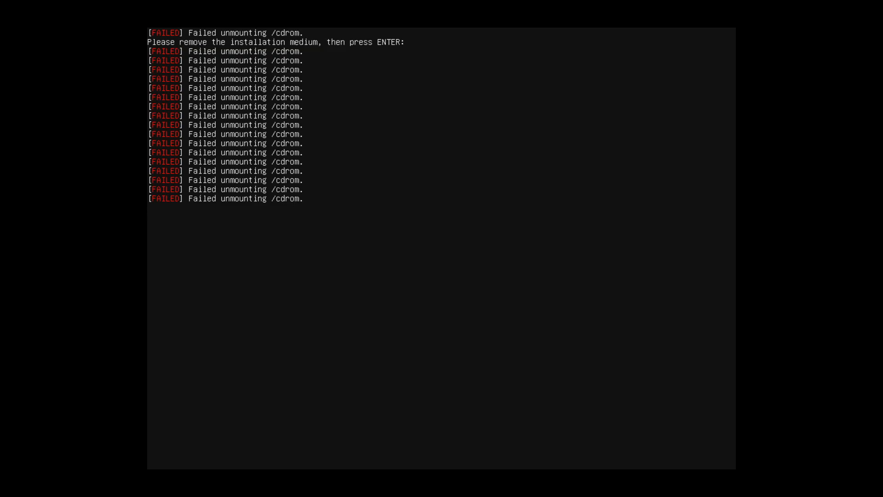
key(Return)
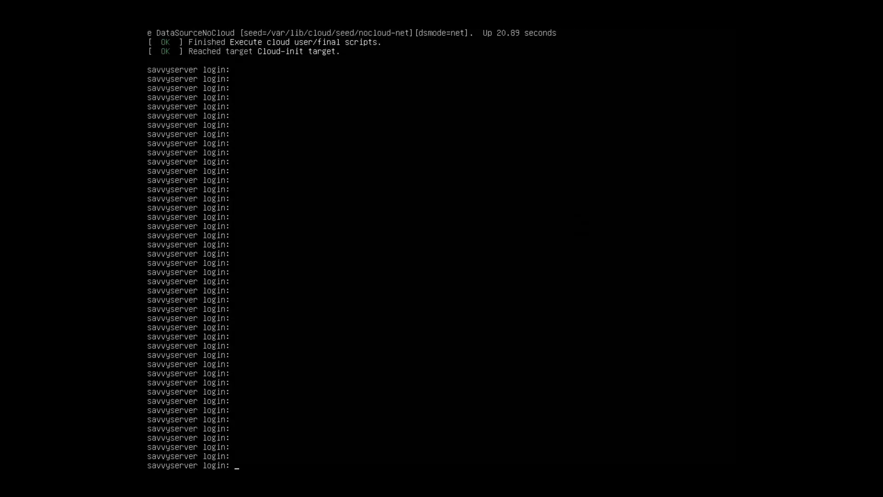
key(Return)
key(Return)
key(Return)
key(Return)
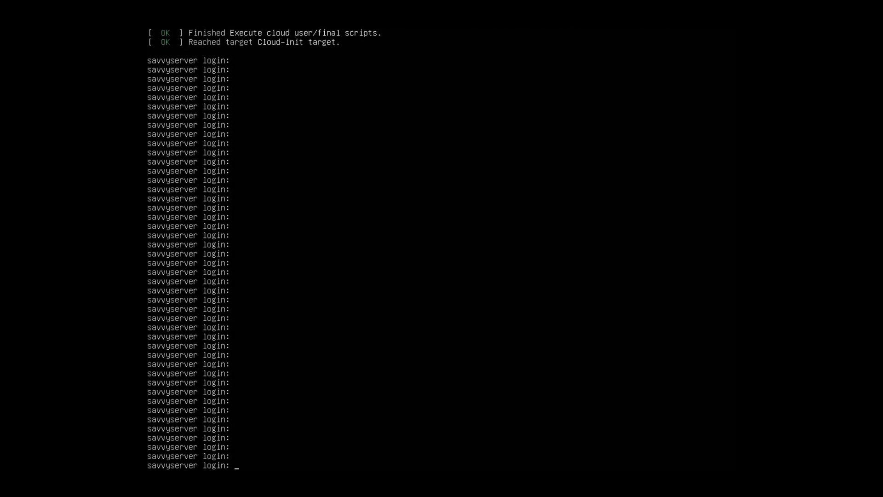
key(Return)
key(Return)
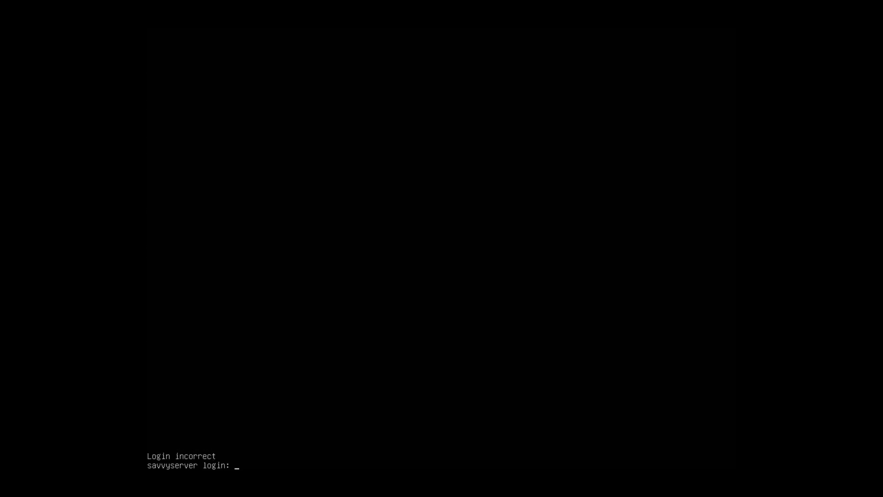
Step: Log in to savvyserver with the account's username and password, and list the network interfaces with ip a
text(savvynik)
key(Return)
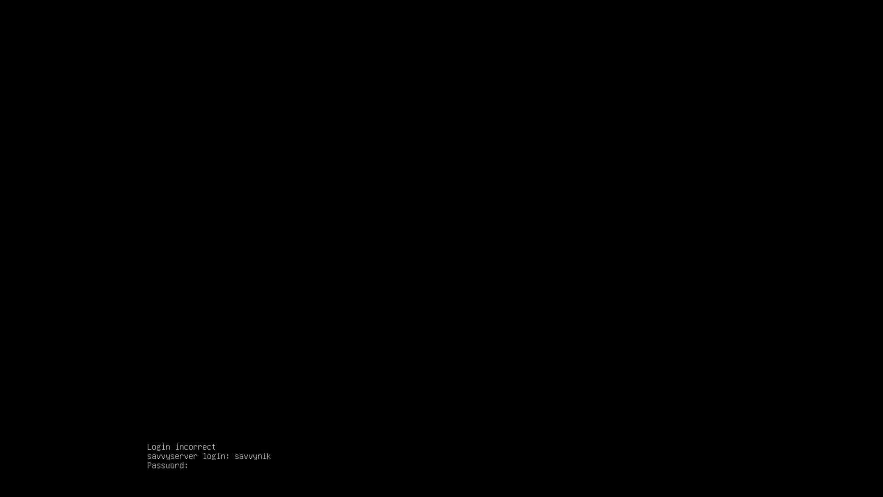
key(Return)
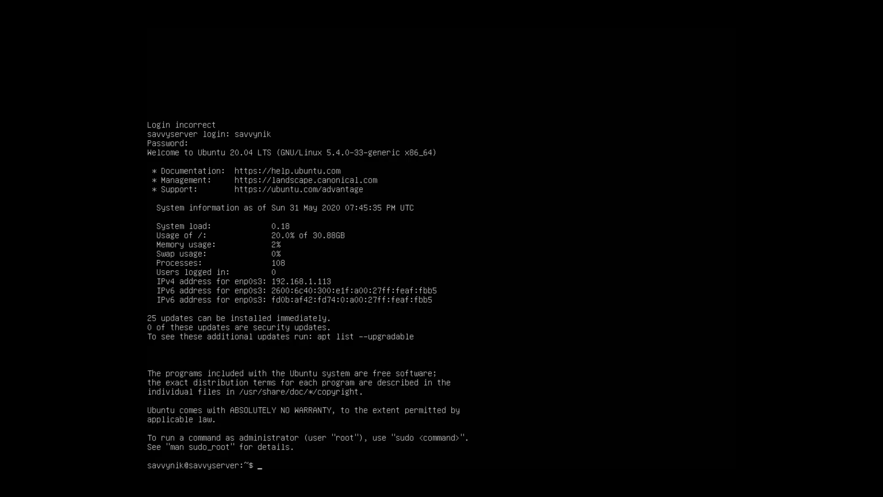
text(a)
key(Return)
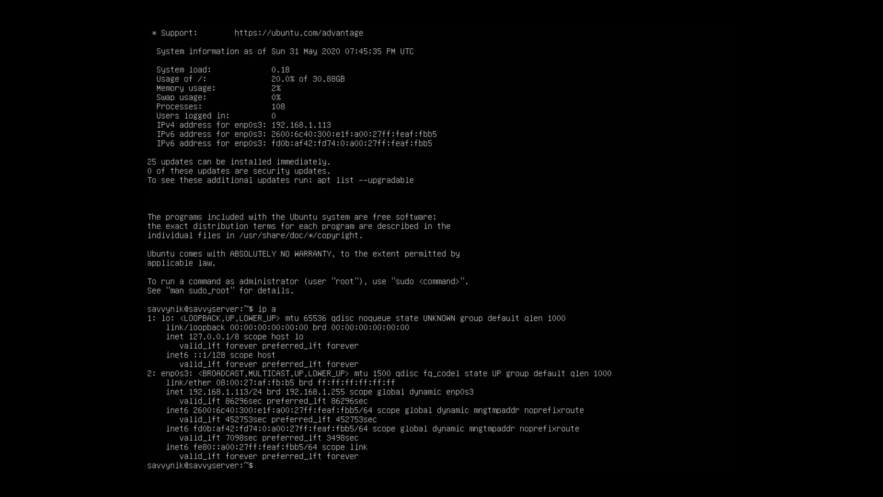
Step: Install the Apache web server with sudo apt install apache2, entering the sudo password and agreeing to continue
text(sudo apt install apache2)
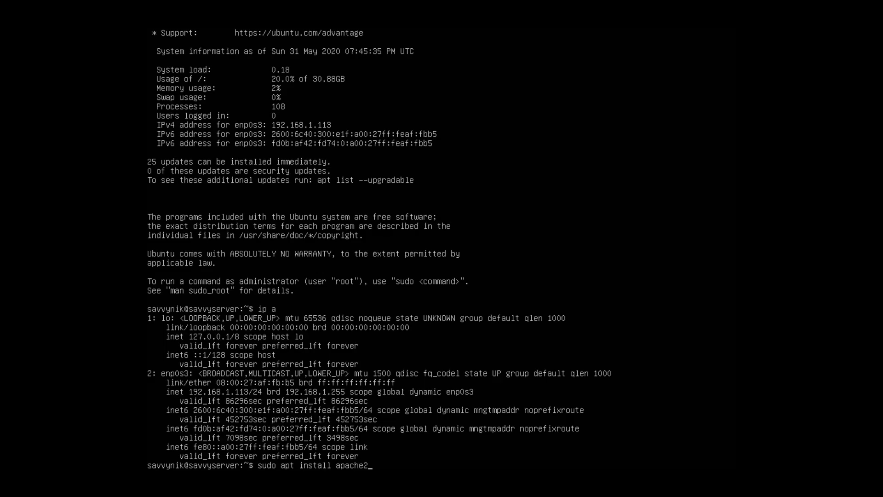
key(Return)
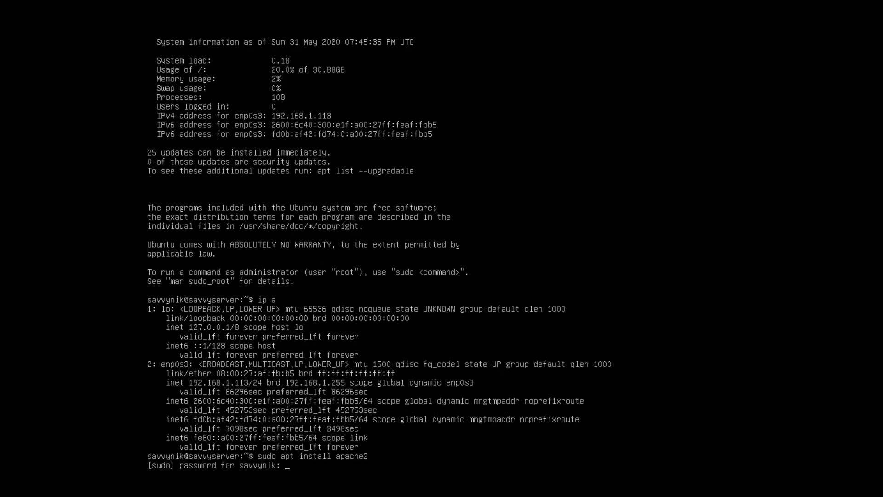
key(Return)
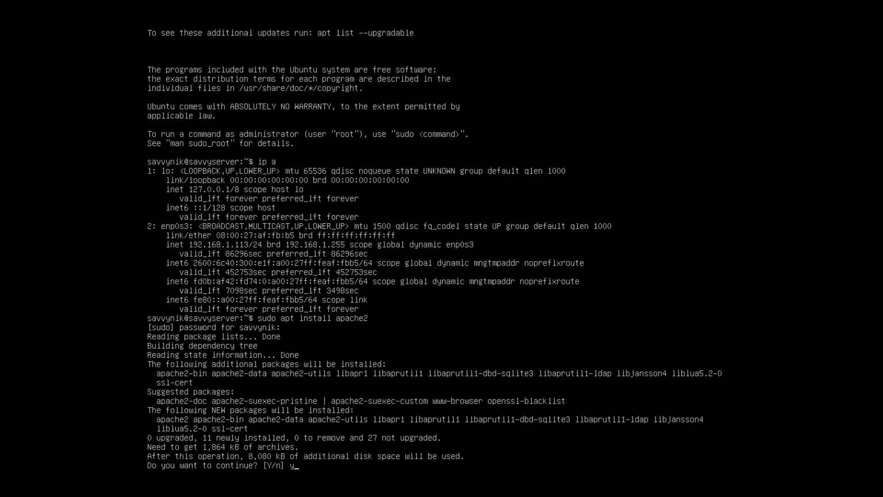
key(Return)
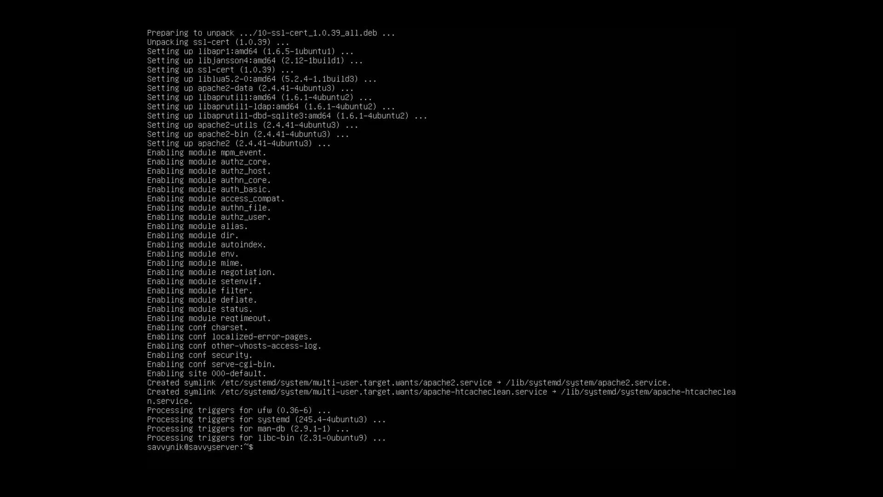
Step: Change to the /var/www/html/ directory and list its files
text(cd /var/www/html/)
key(Return)
text(ls)
key(Return)
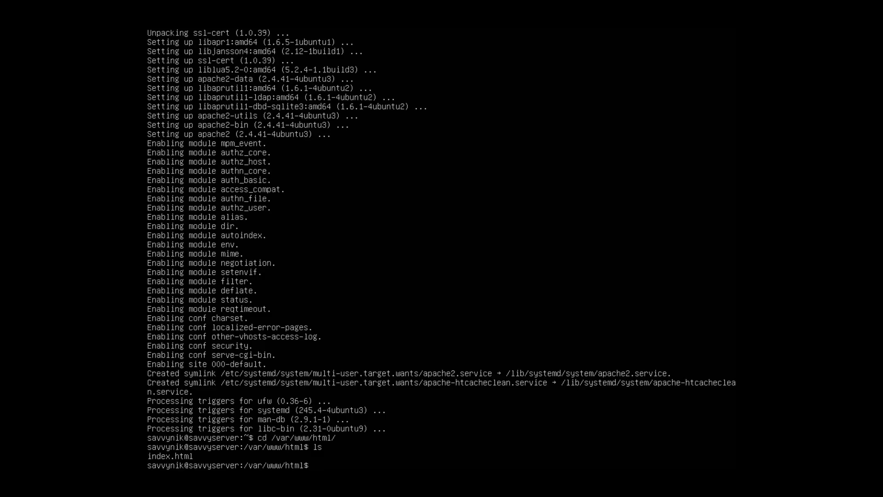
Step: Open index.html in nano with administrator rights using sudo nano index.html
text(nano)
text( index.html )
text(sudo)
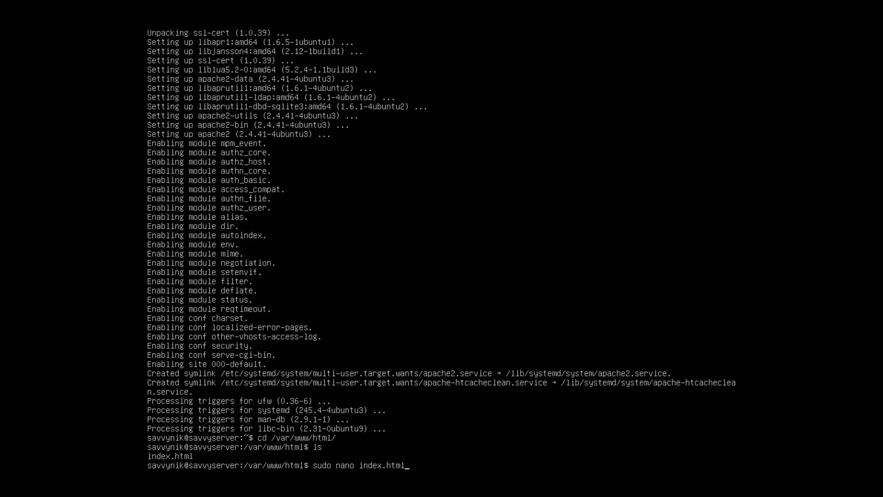
key(Return)
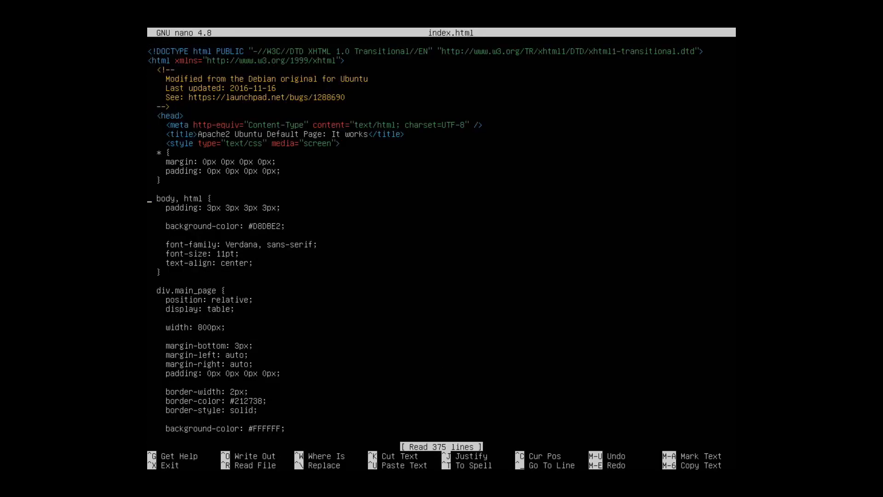
Step: Set the background-color in the body, html rule of index.html to #FFFFFF
key(Down)
key(Down)
key(Down)
key(Down)
key(Down)
key(Down)
key(Down)
key(Down)
key(Down)
key(Down)
key(Down)
key(Down)
key(Down)
key(Down)
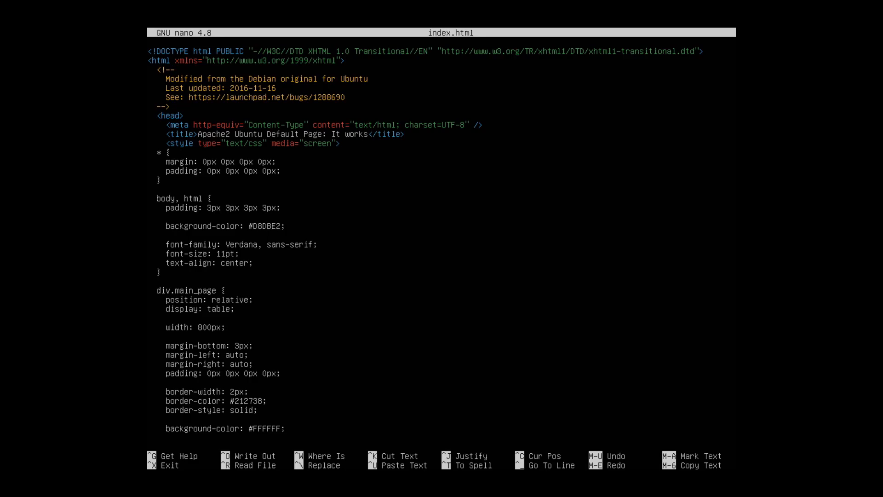
key(BackSpace)
key(BackSpace)
key(BackSpace)
key(BackSpace)
key(BackSpace)
key(BackSpace)
text(FFFFFF)
Step: Exit nano and save the modified buffer under the file name index.html
key(ctrl+x)
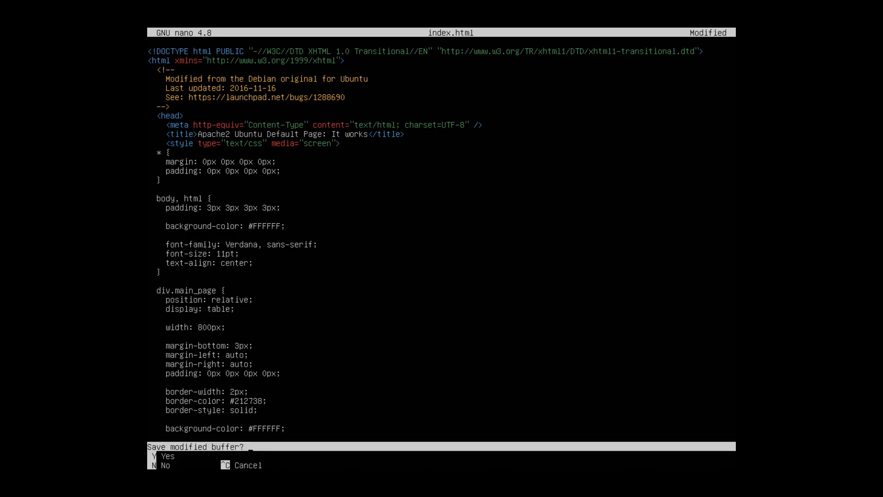
key(y)
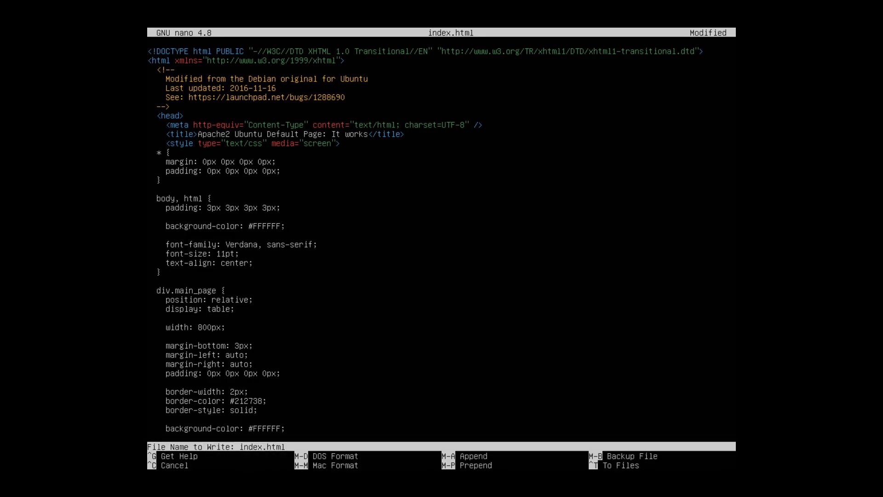
key(Return)
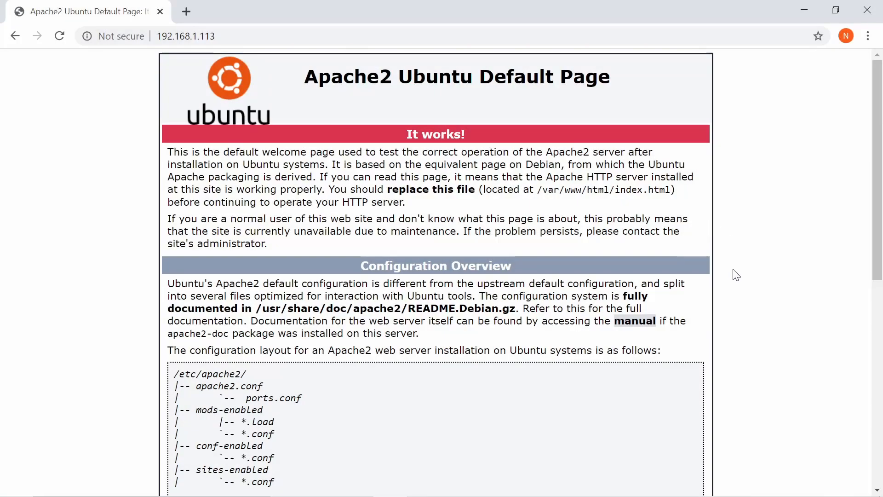
Step: Switch to the browser and check the Apache2 default page at 192.168.1.113, including its server address and index.html location
mouse_move(173, 36)
mouse_down()
mouse_move(215, 36)
mouse_move(156, 36)
mouse_up()
click(217, 36)
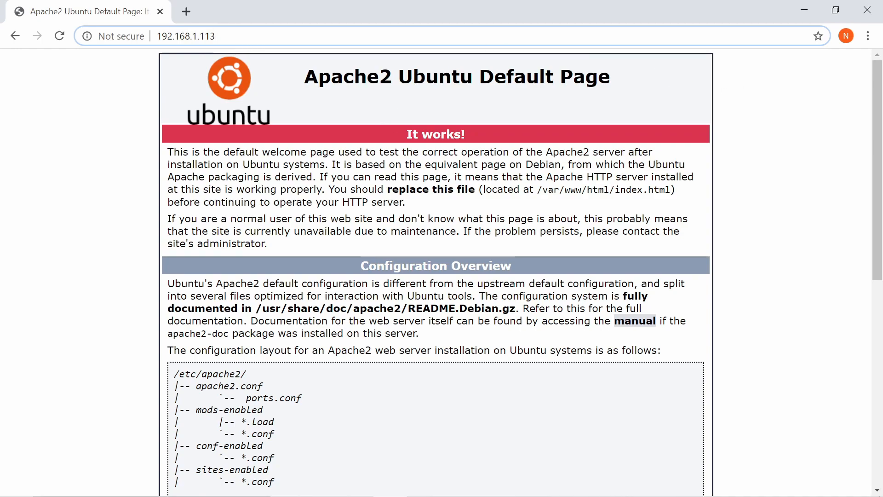
scroll(411, 200, down, 2)
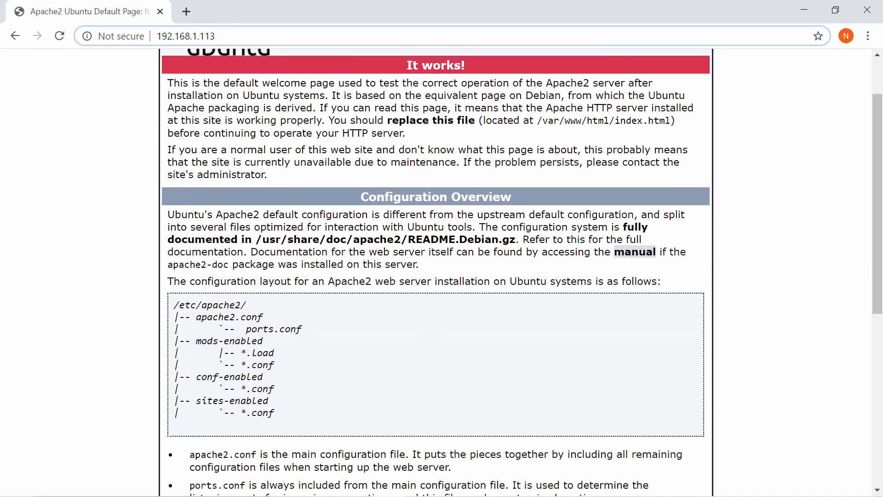
scroll(272, 139, up, 2)
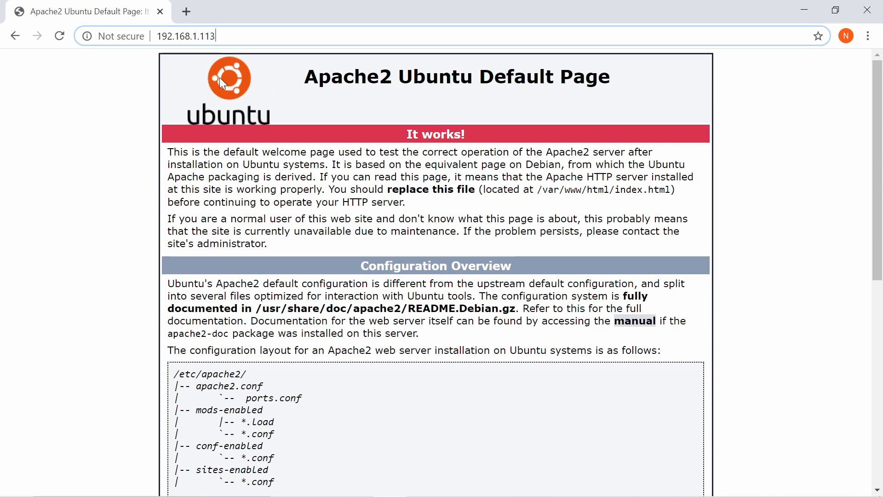
drag(157, 63, 439, 77)
click(439, 77)
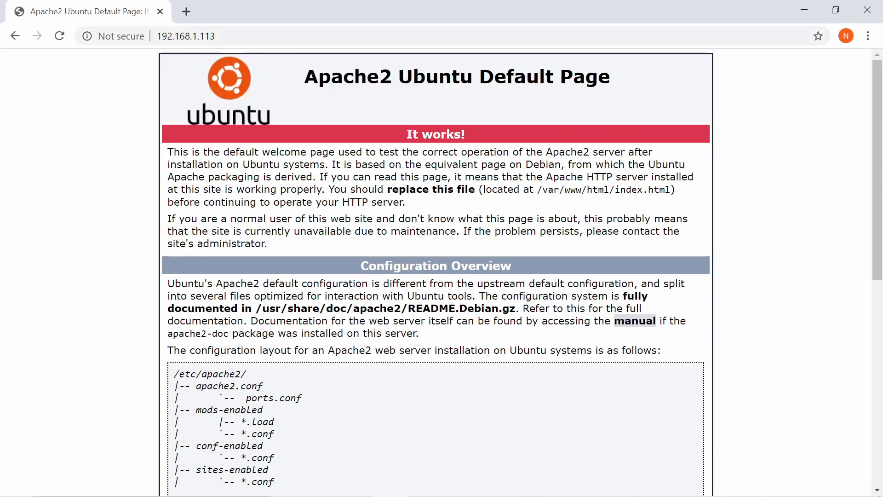
scroll(676, 144, down, 9)
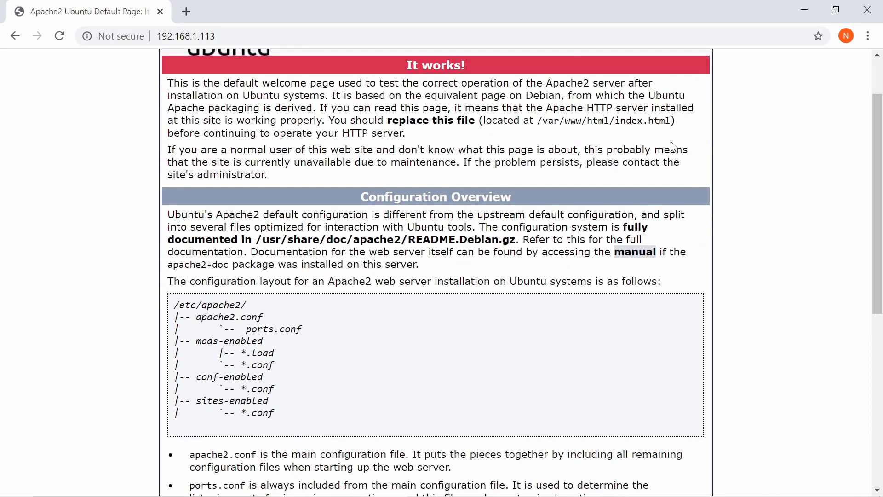
scroll(651, 284, up, 9)
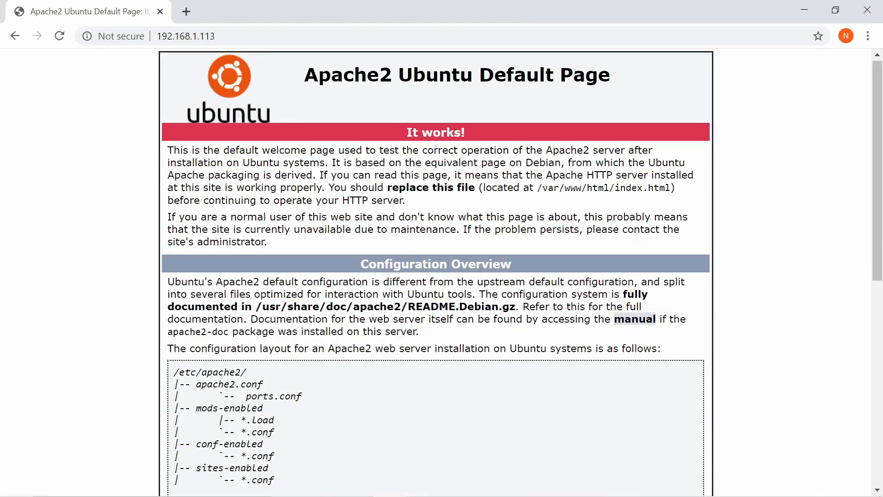
drag(615, 189, 665, 189)
click(667, 189)
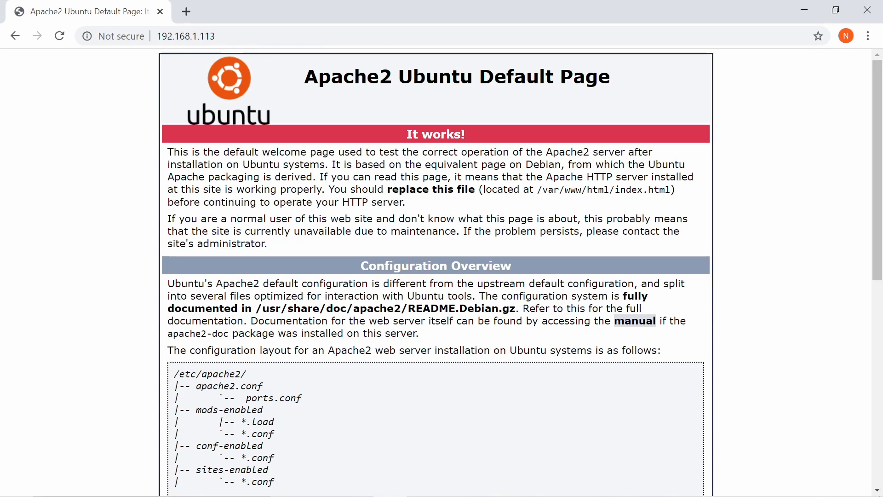
Step: Read through the Configuration Overview section of the Apache2 Ubuntu Default Page
scroll(330, 204, down, 5)
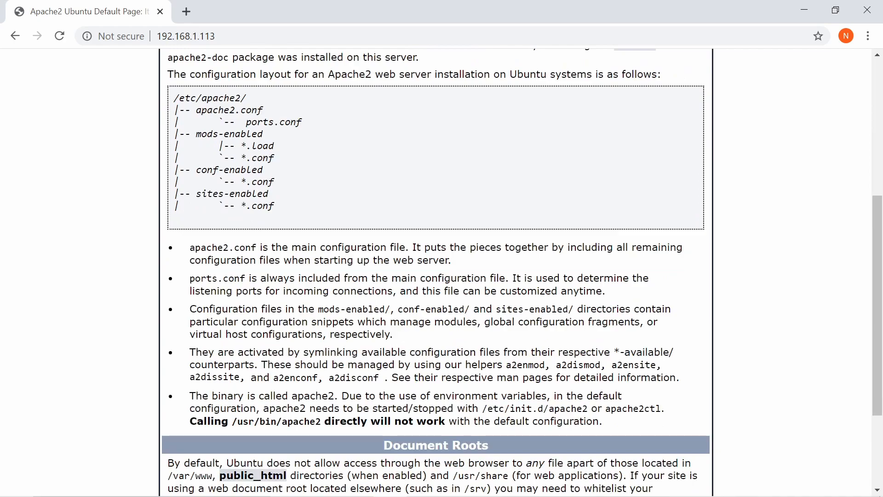
scroll(329, 204, up, 2)
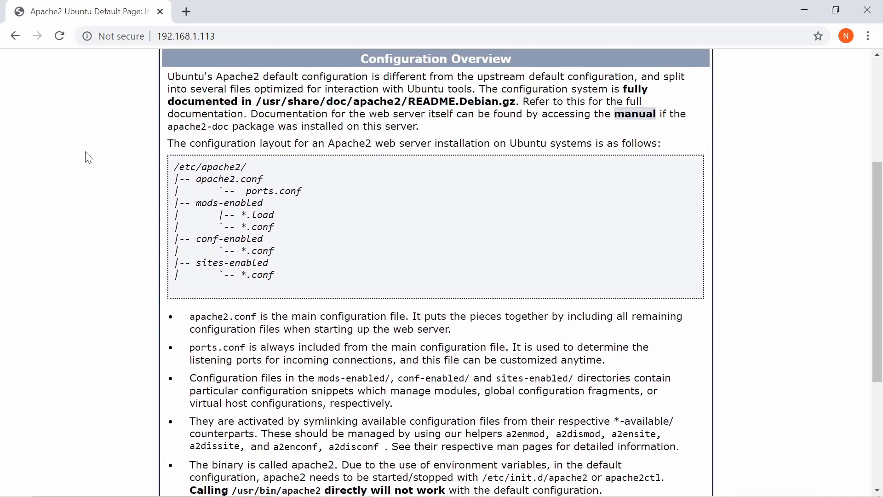
scroll(109, 178, down, 4)
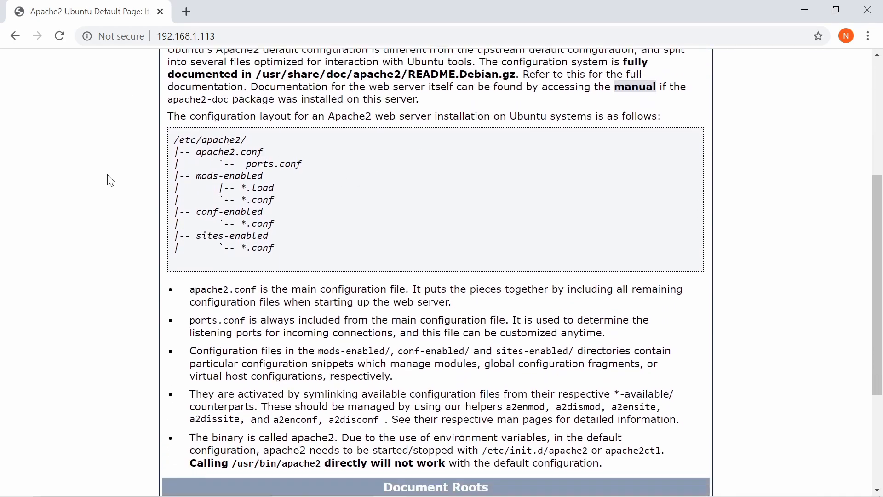
scroll(124, 190, up, 8)
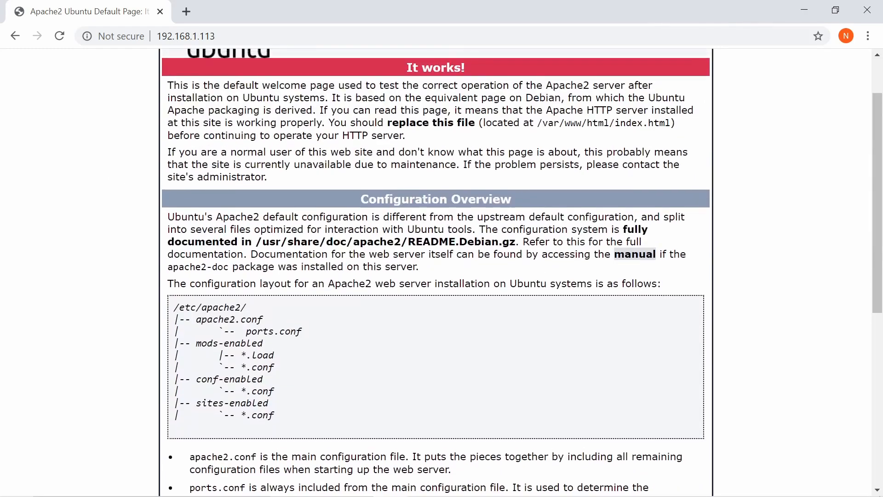